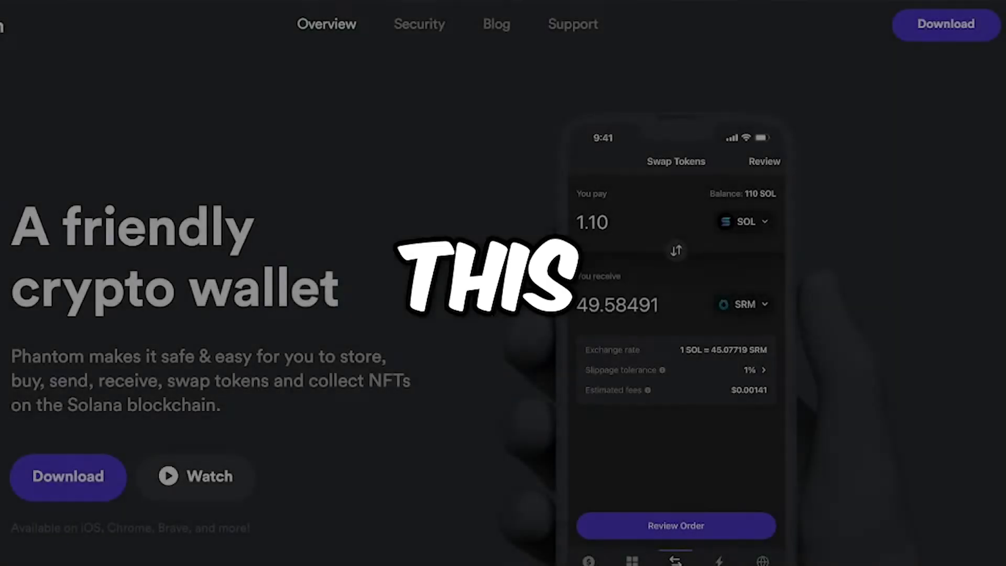
Scroll through the Phantom homepage content.
scroll(415, 315, down, 2)
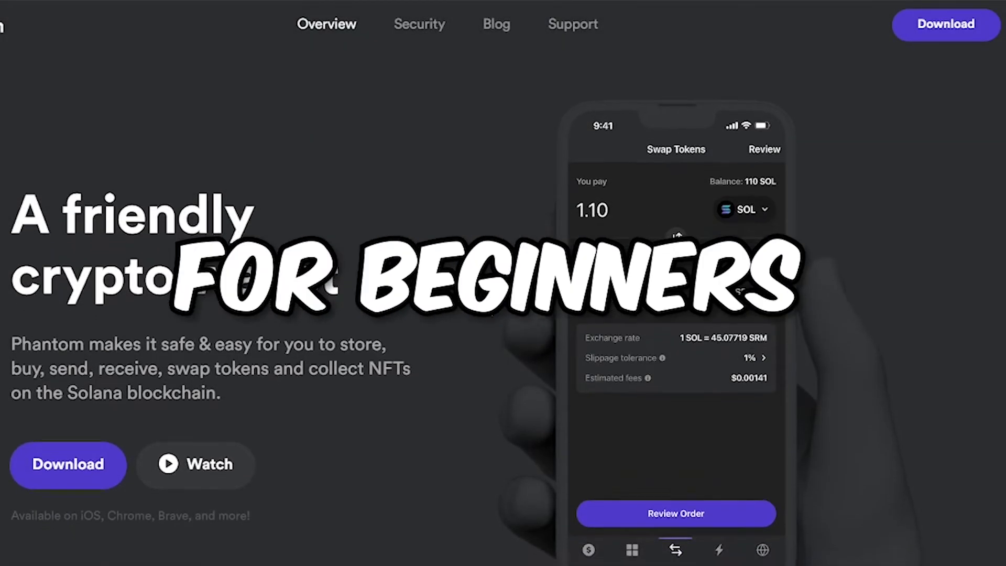
scroll(492, 314, down, 10)
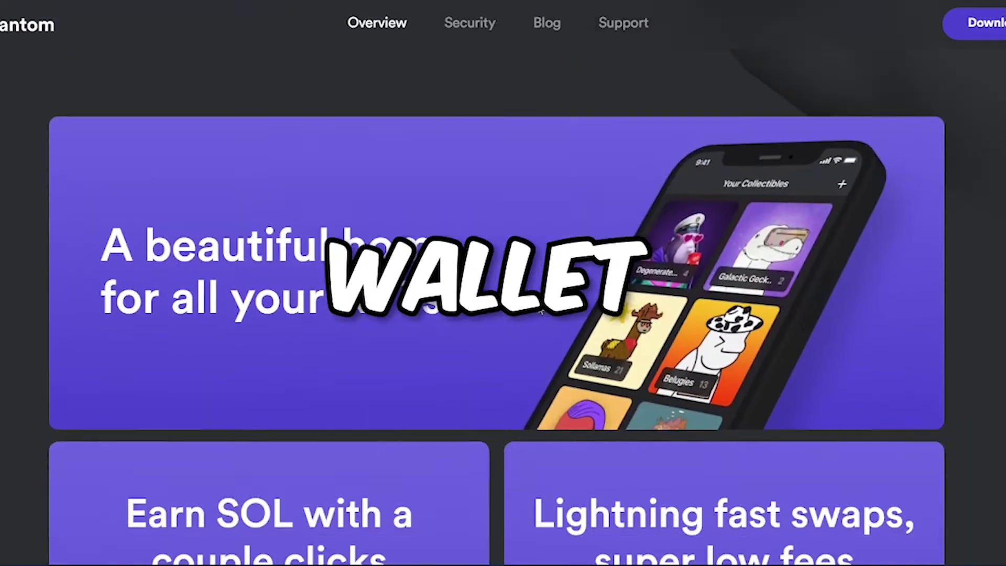
scroll(541, 312, down, 15)
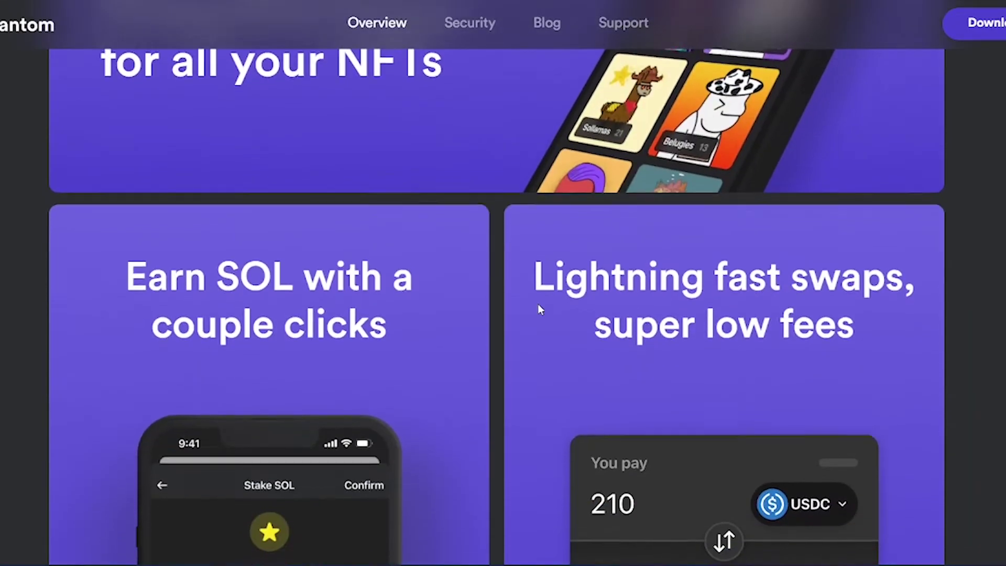
scroll(540, 309, down, 10)
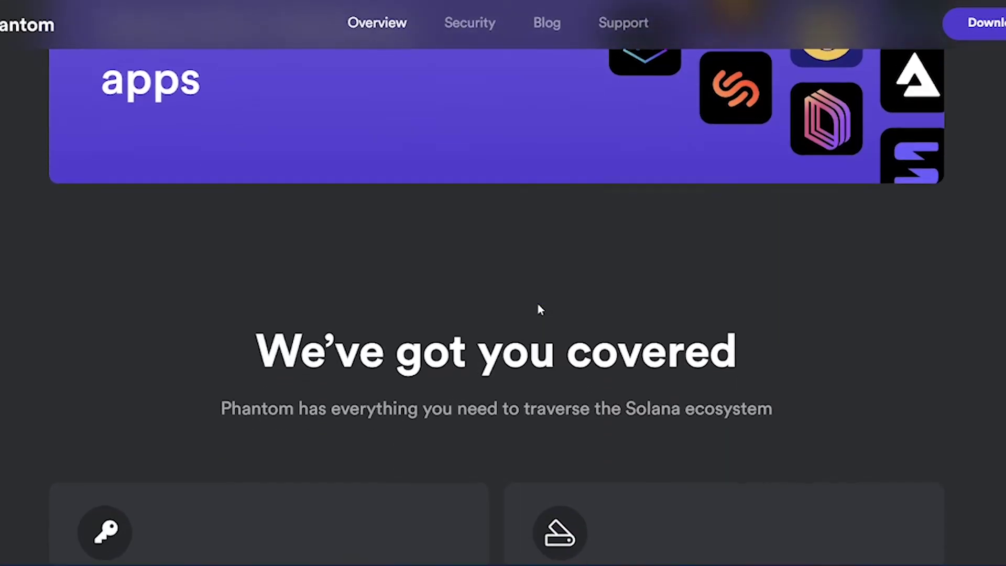
scroll(540, 307, down, 5)
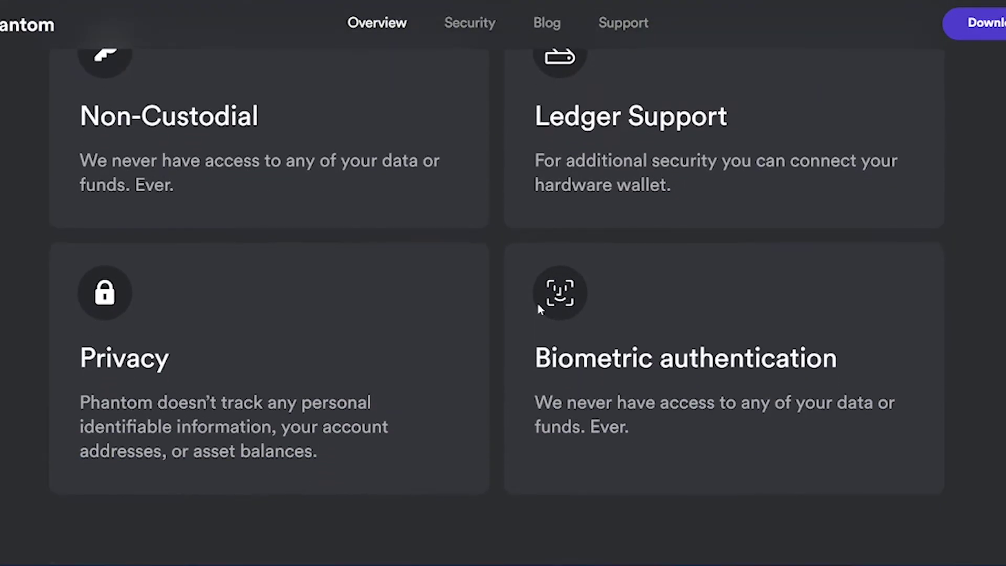
scroll(539, 309, down, 10)
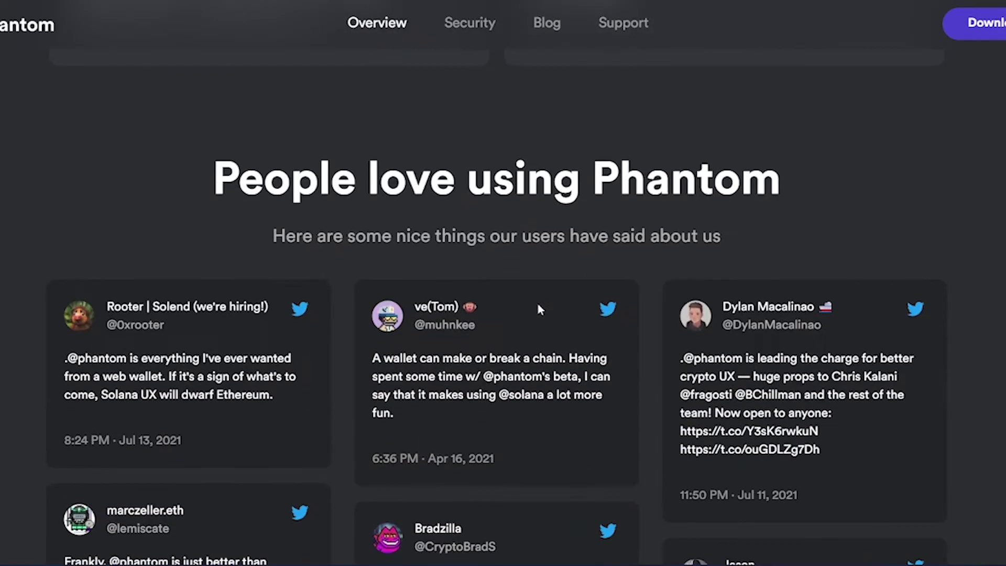
scroll(539, 310, down, 5)
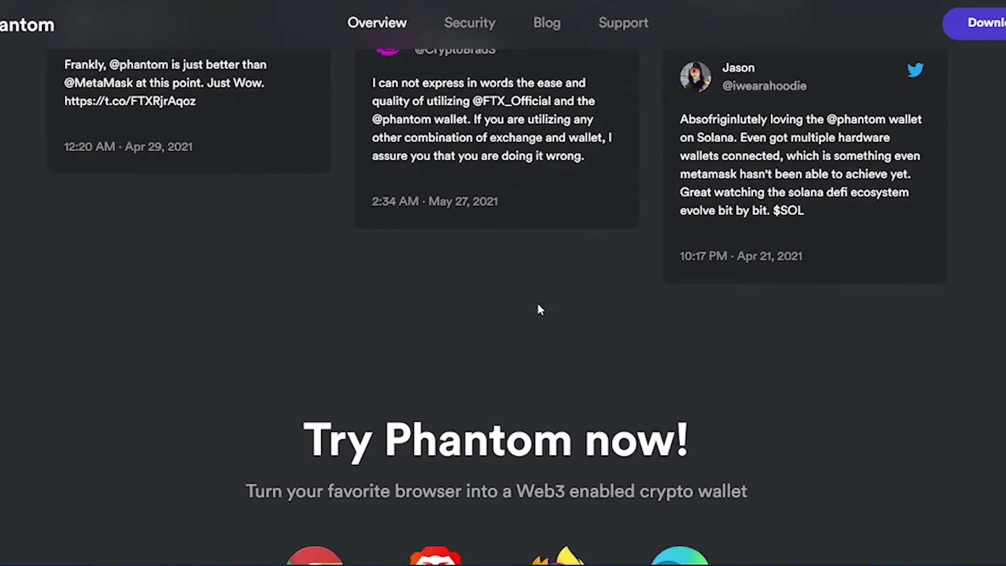
scroll(540, 310, down, 3)
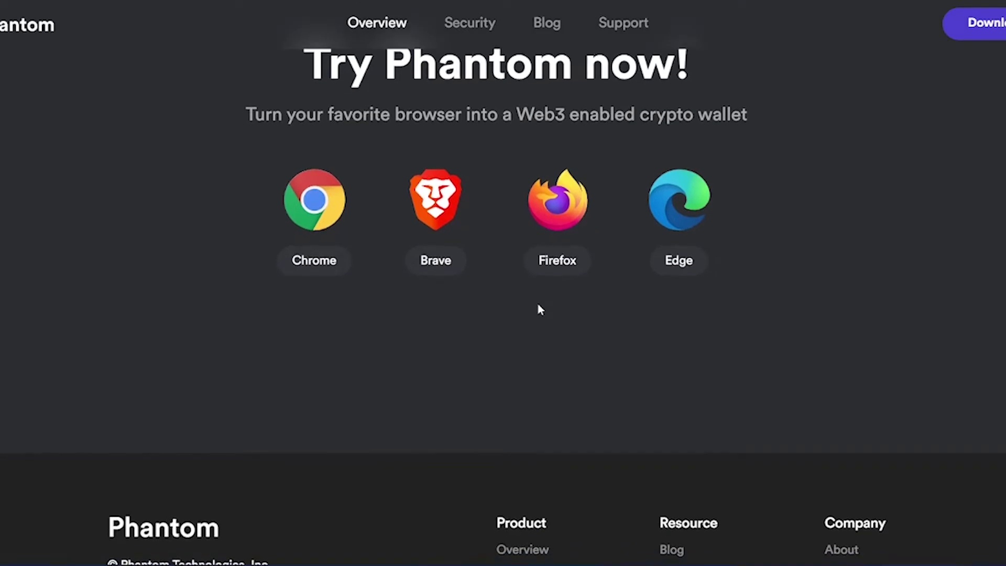
scroll(540, 309, down, 3)
scroll(541, 310, up, 20)
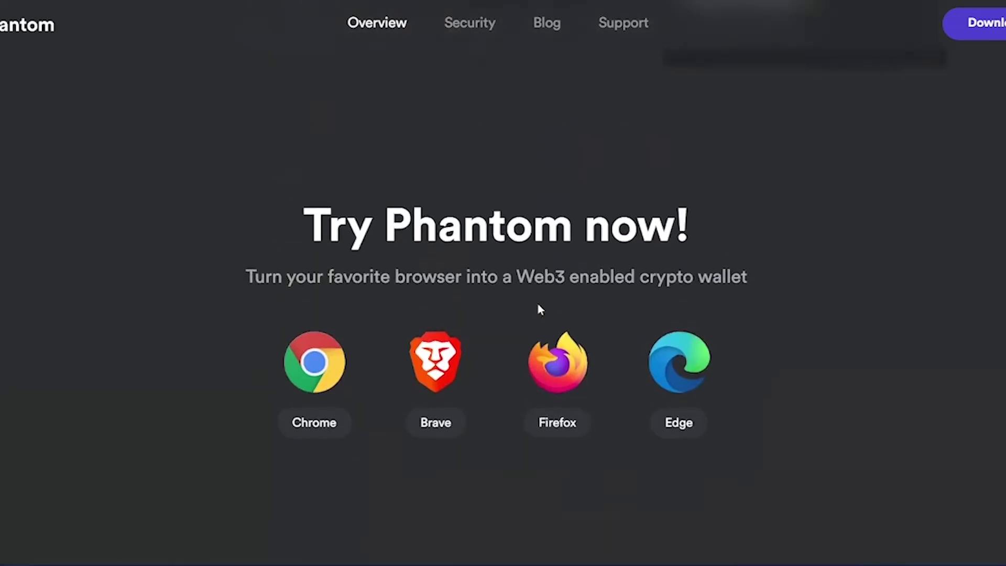
scroll(541, 310, up, 20)
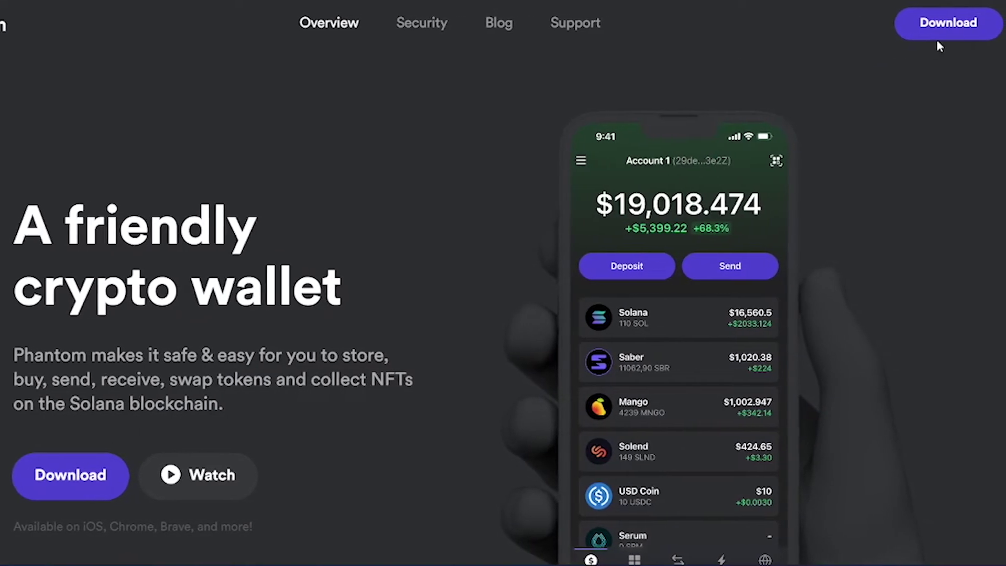
Open the Download page and bring the Phantom for Desktop browser icons into view.
click(954, 23)
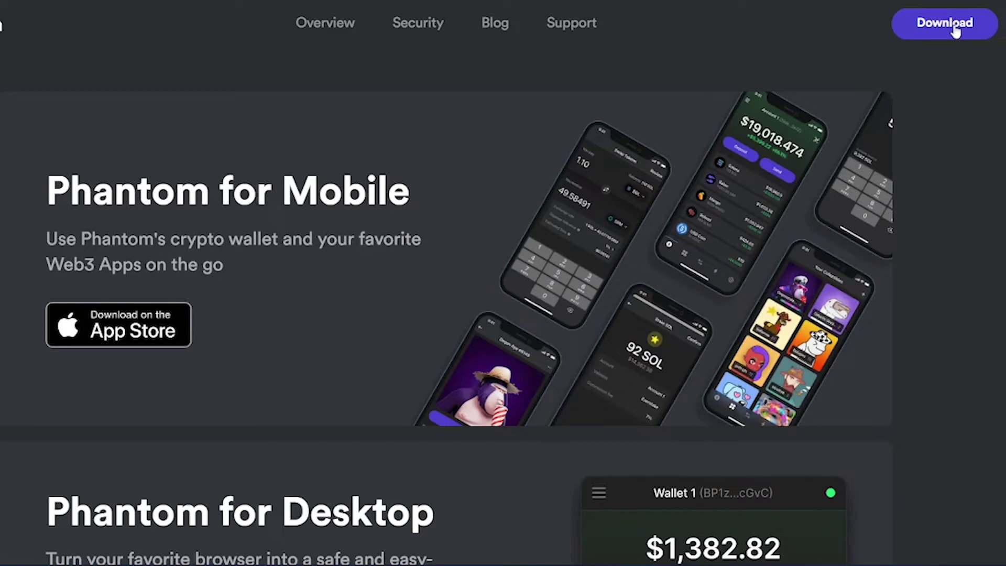
scroll(516, 332, down, 5)
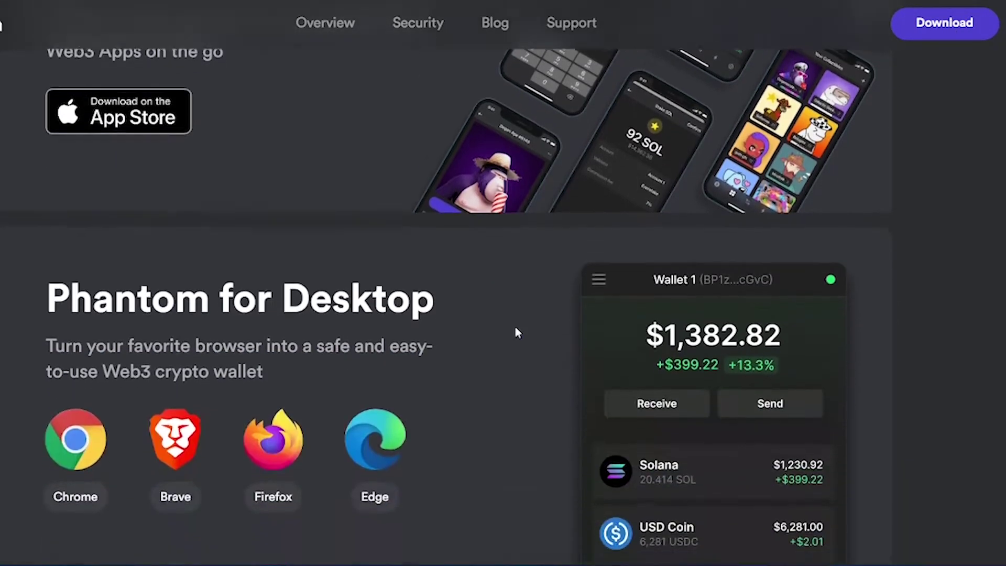
scroll(516, 332, up, 5)
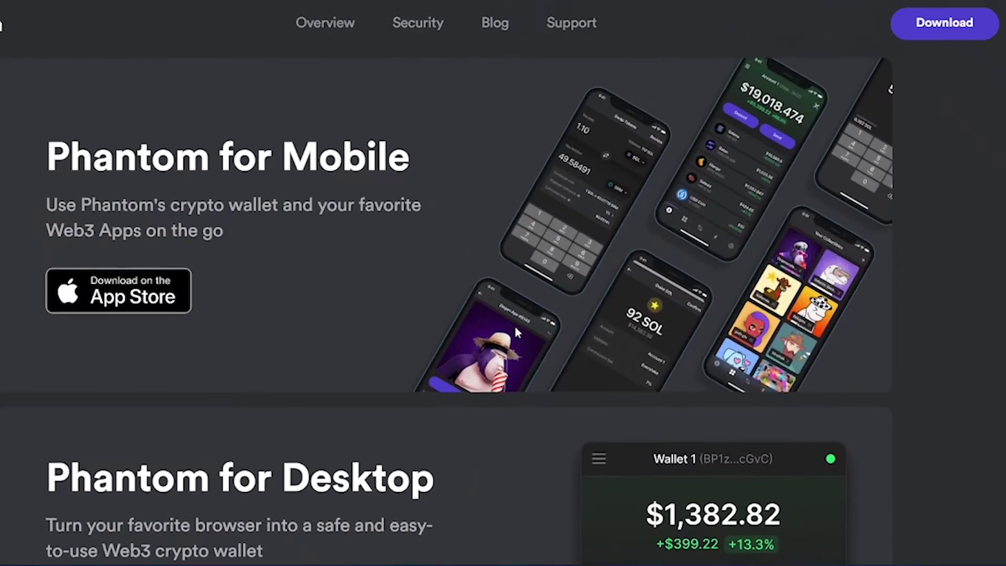
drag(283, 178, 434, 194)
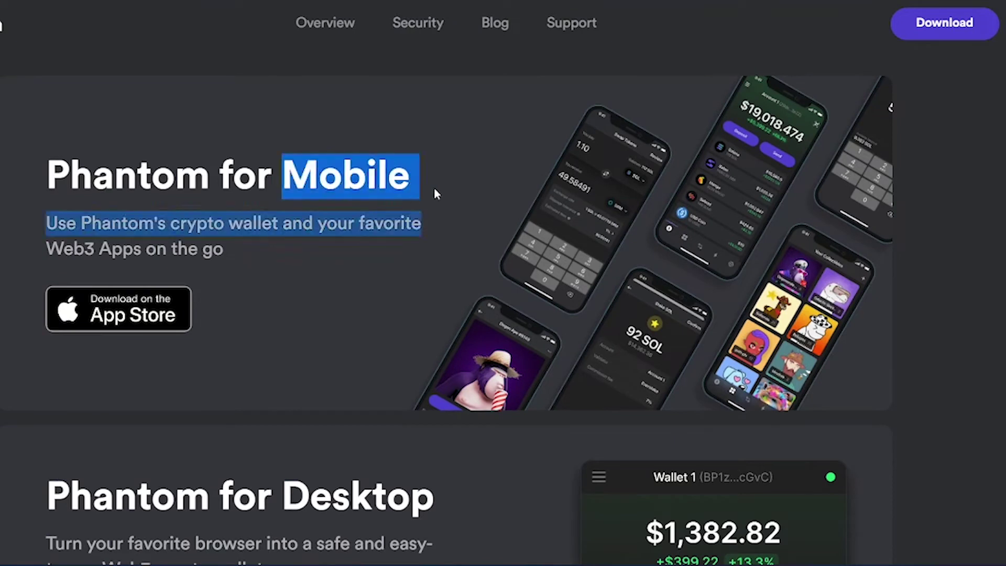
click(443, 294)
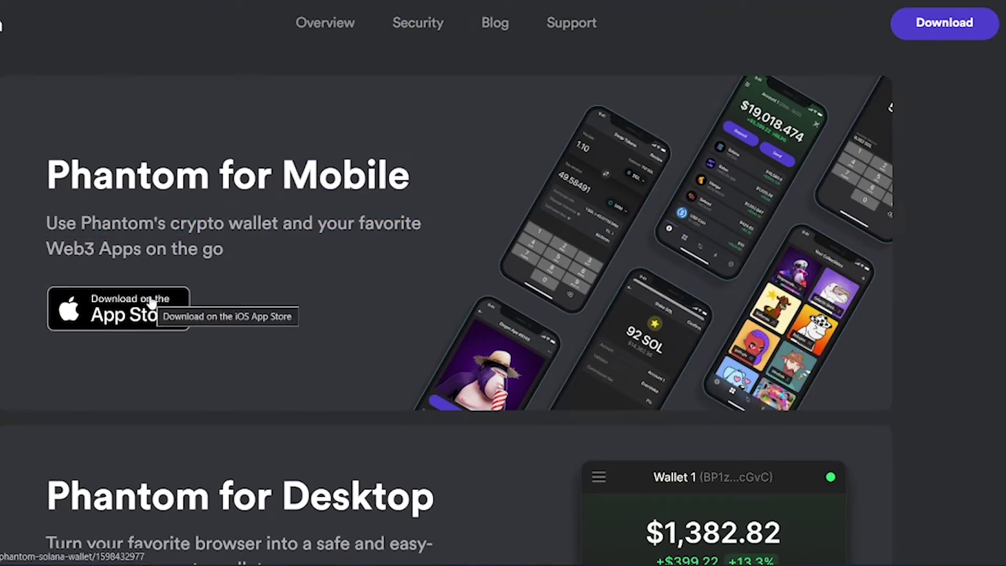
scroll(253, 413, down, 5)
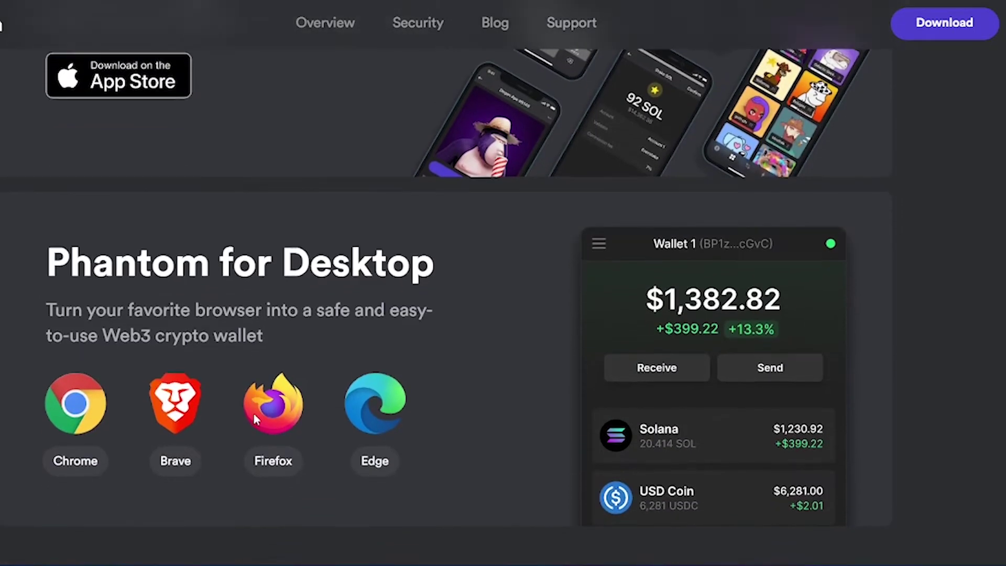
Add the Phantom extension to Chrome from its Chrome Web Store listing.
click(87, 412)
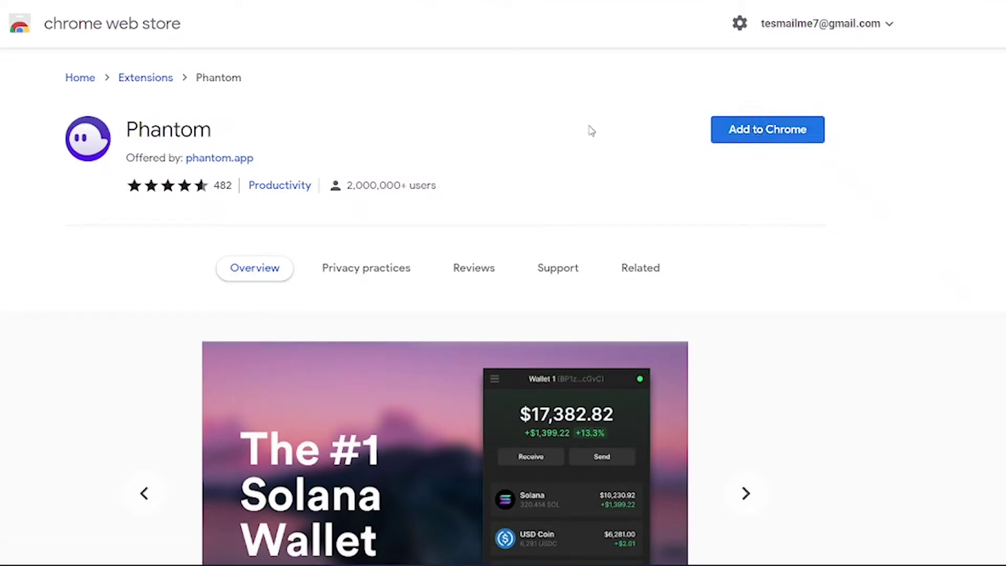
click(758, 131)
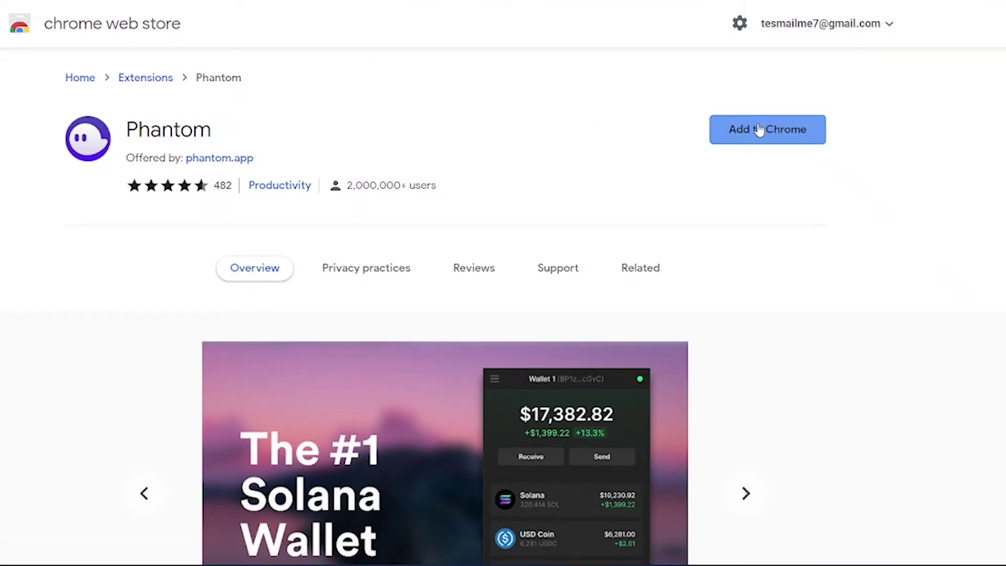
click(480, 118)
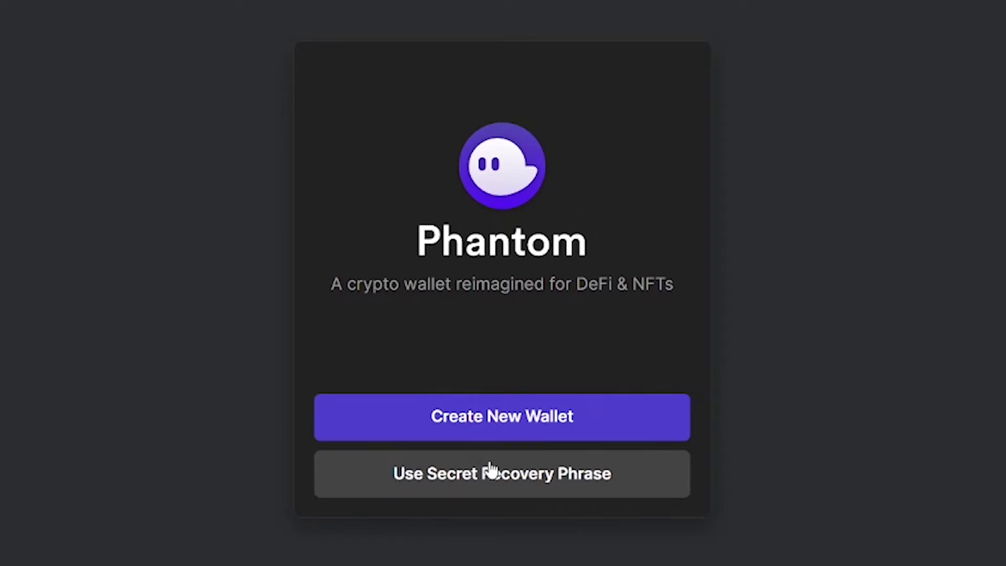
Choose Create New Wallet and copy the Secret Recovery Phrase to the clipboard.
click(519, 419)
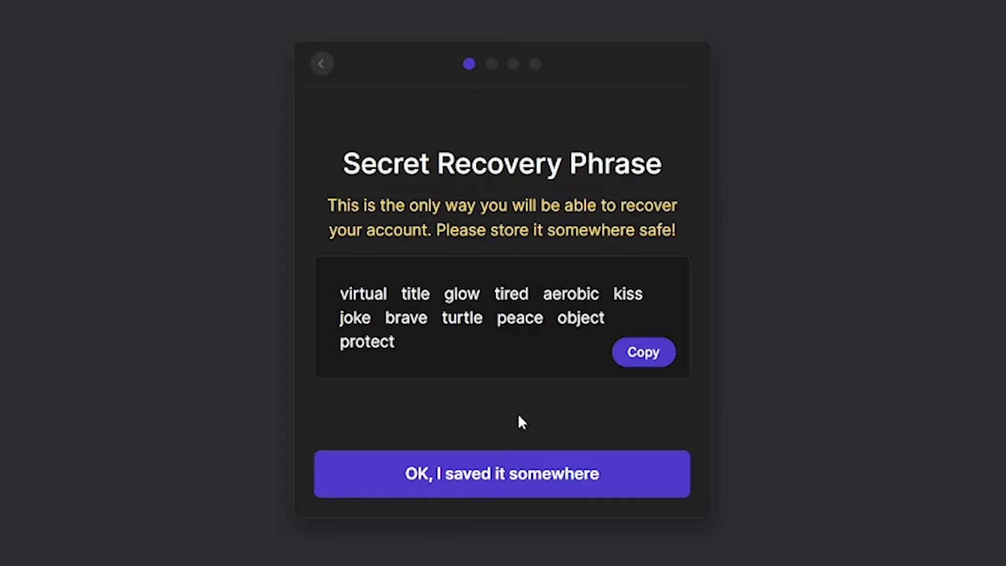
click(649, 362)
Confirm the recovery phrase is saved and enter the wallet password twice.
click(575, 472)
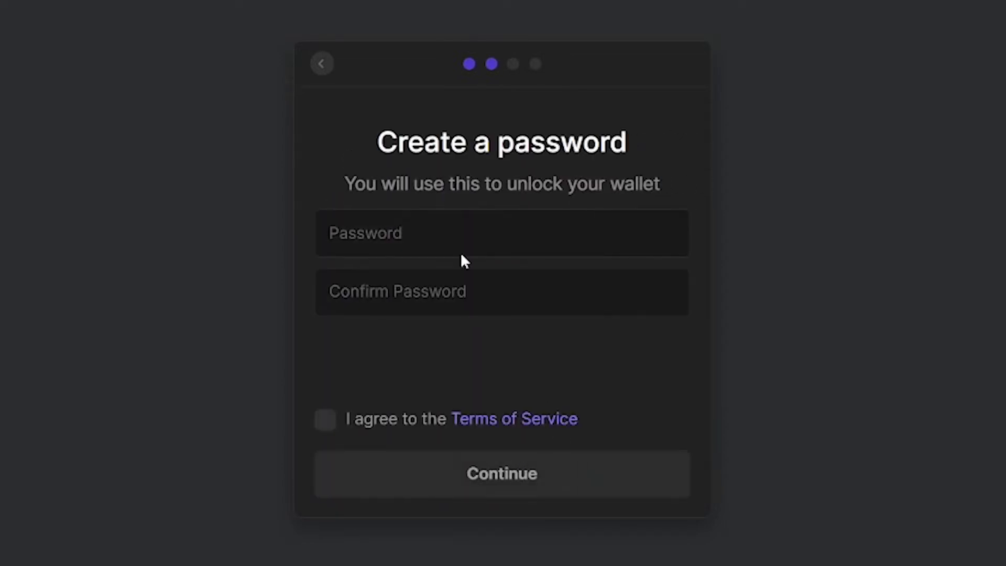
click(446, 231)
text(••••)
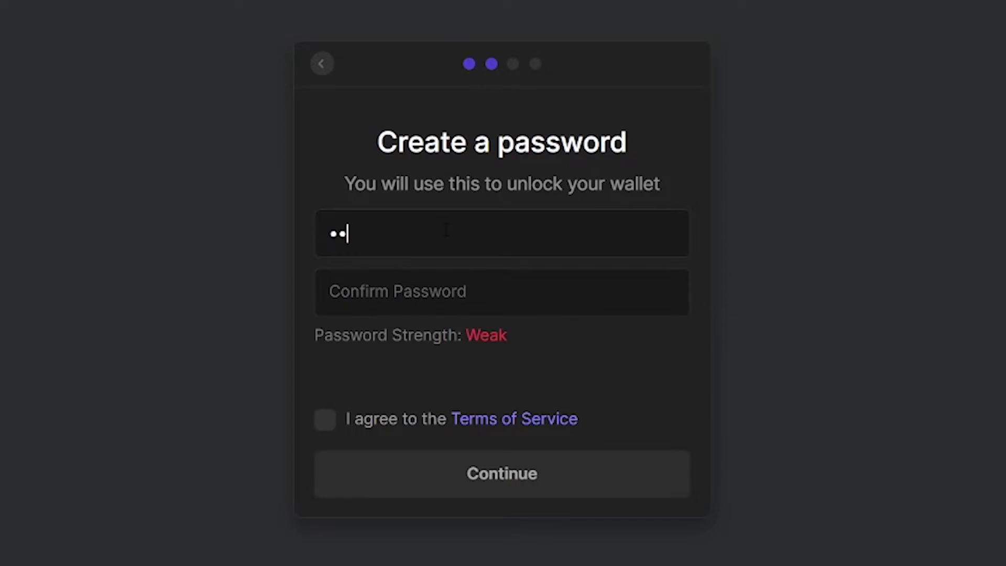
text(•••••)
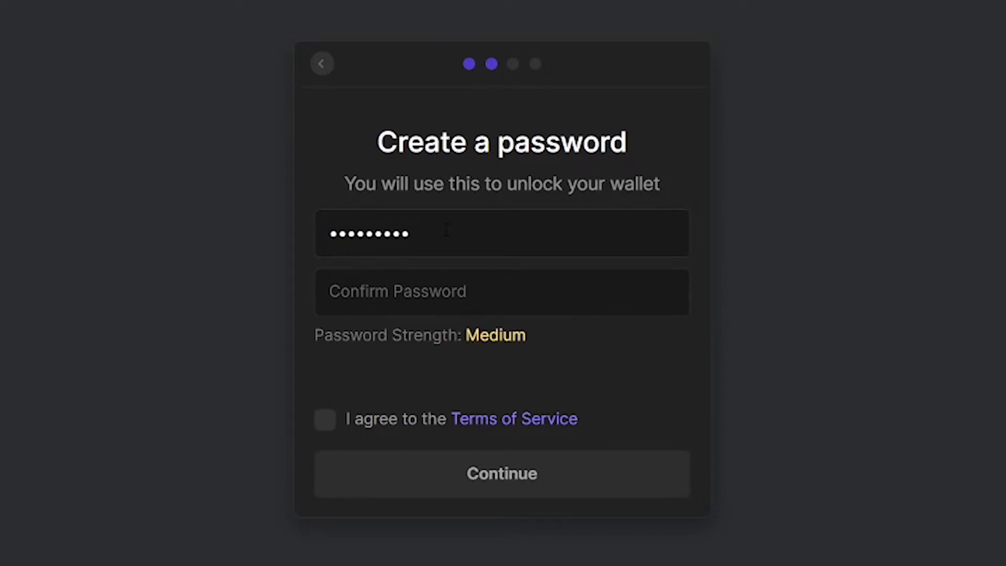
click(401, 278)
text(•••••)
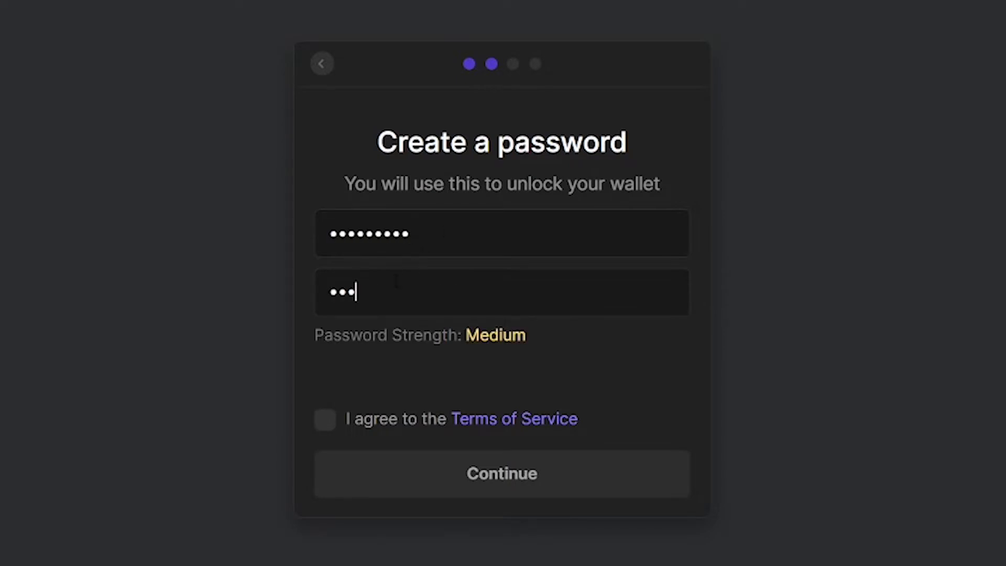
text(••••)
Accept the Terms of Service and finish the keyboard shortcut and final onboarding screens.
click(325, 418)
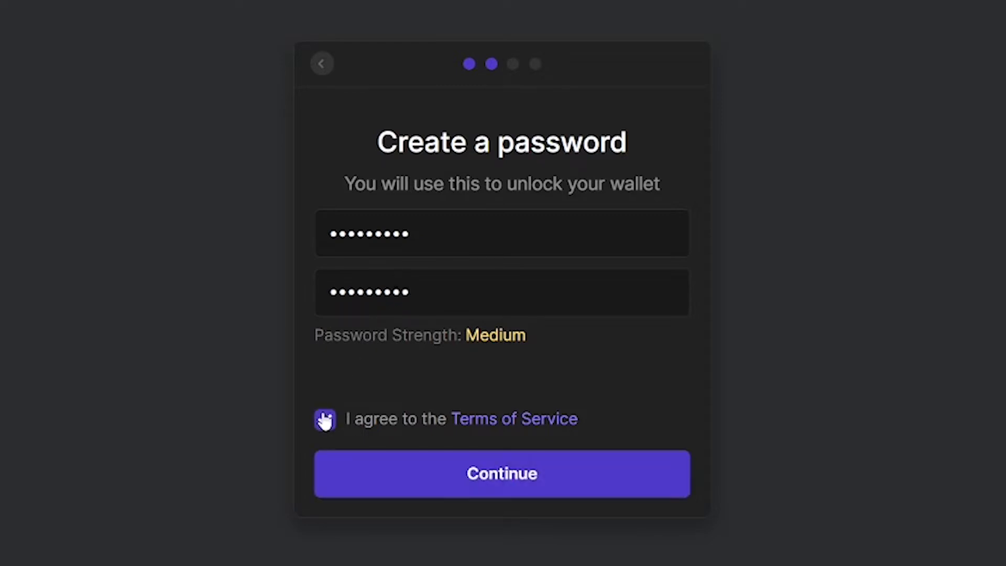
click(408, 464)
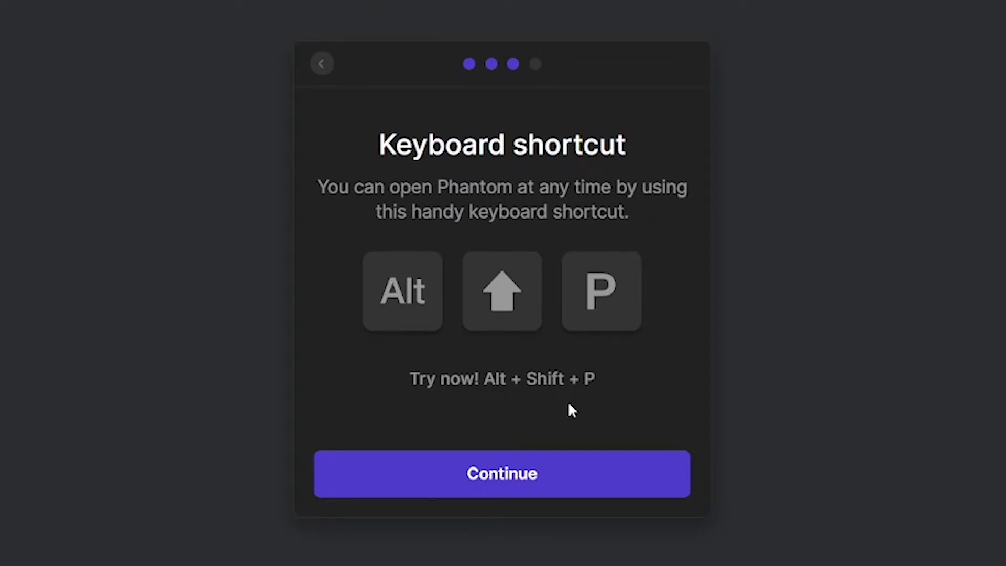
click(508, 485)
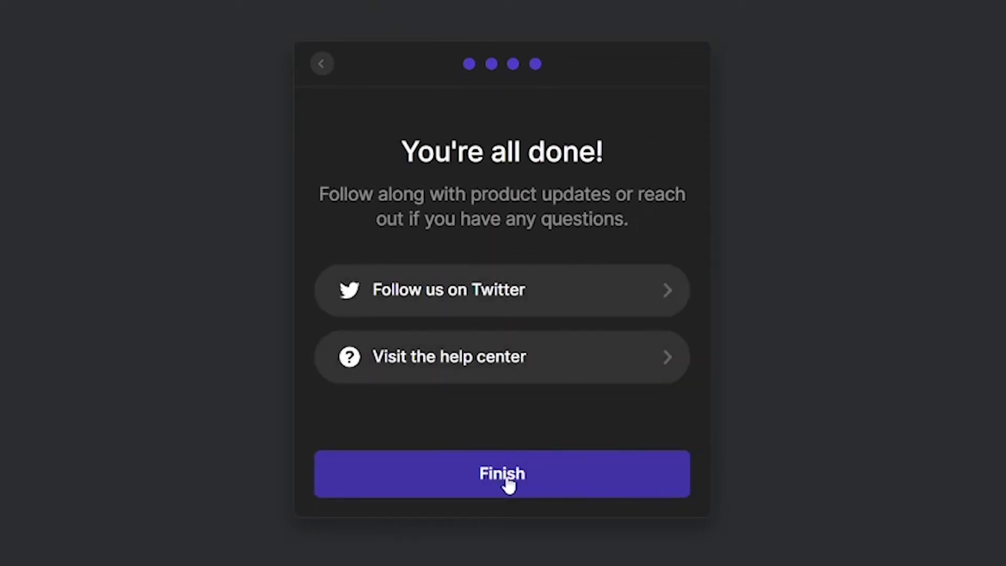
click(509, 485)
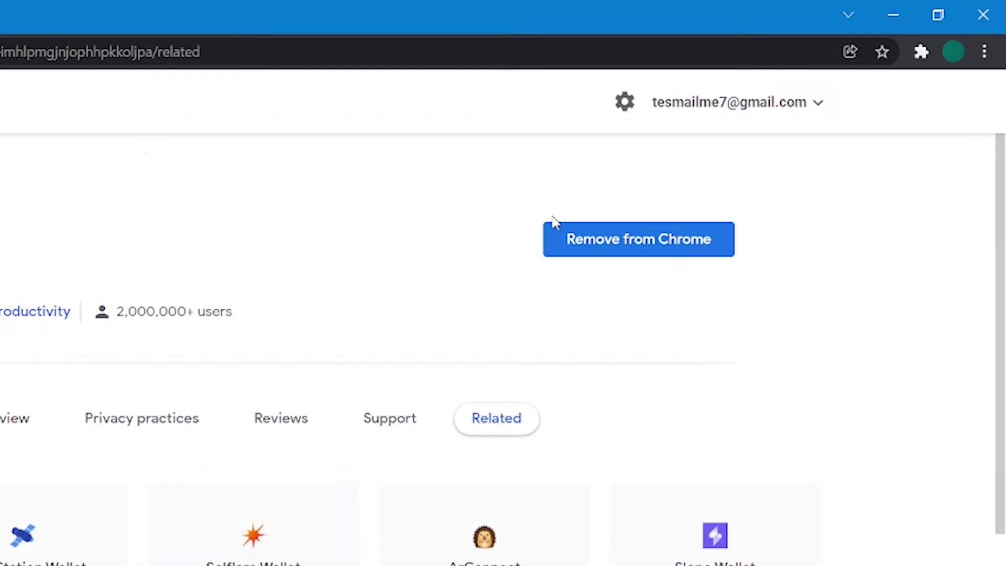
Open Phantom from the Extensions menu and copy Wallet 1's address.
click(922, 51)
click(757, 211)
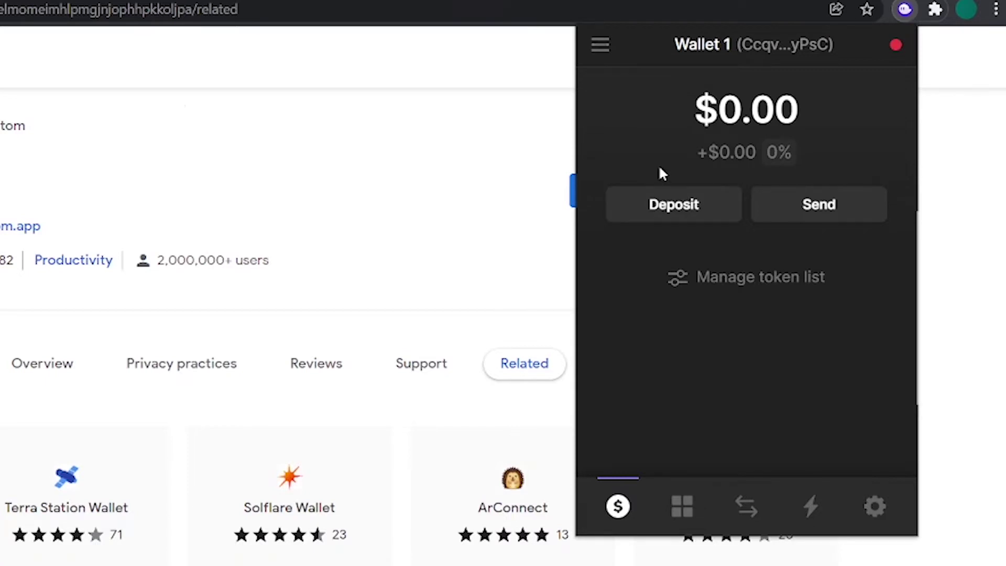
click(782, 47)
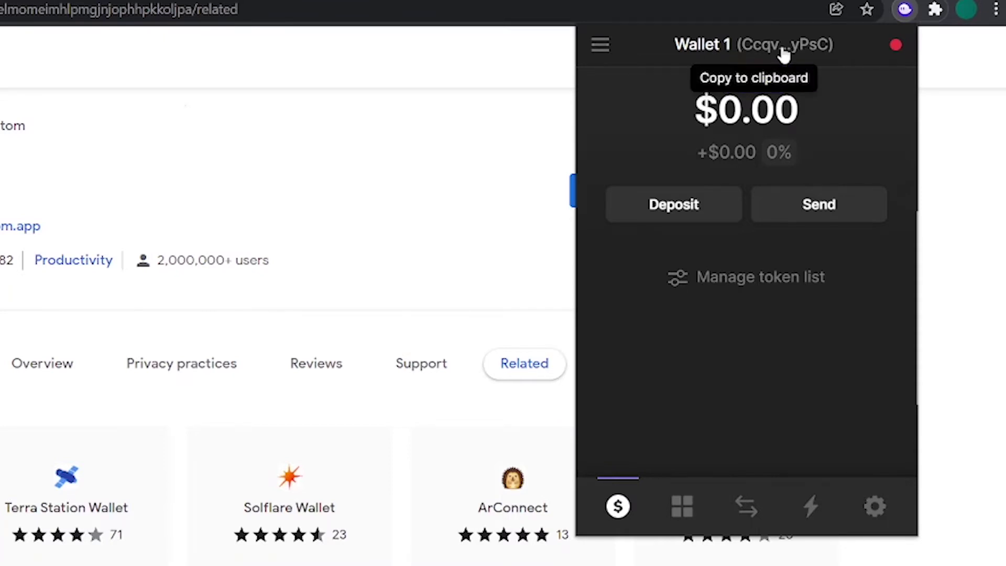
Create a second wallet, Wallet 2, through Add / Connect Wallet.
click(601, 47)
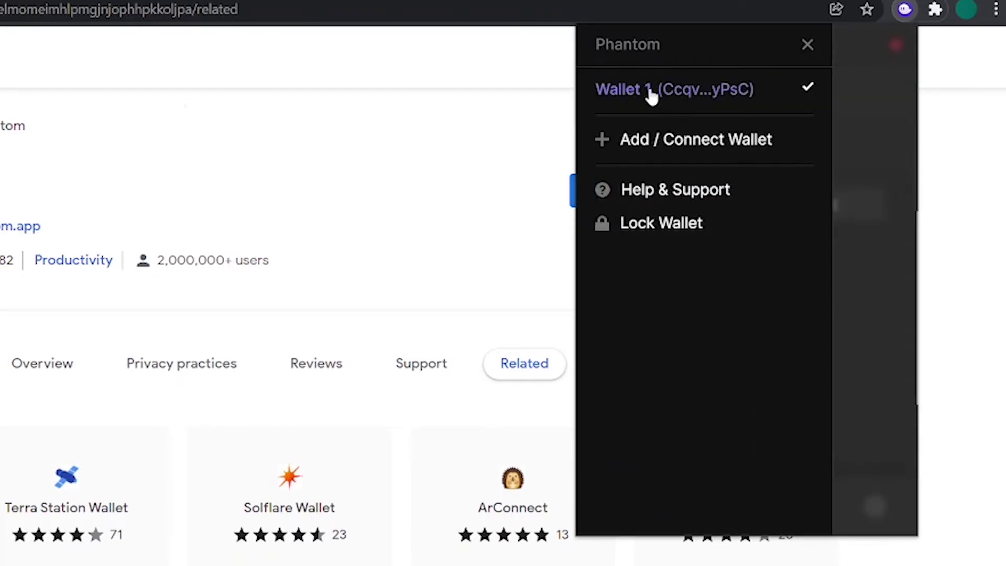
click(649, 137)
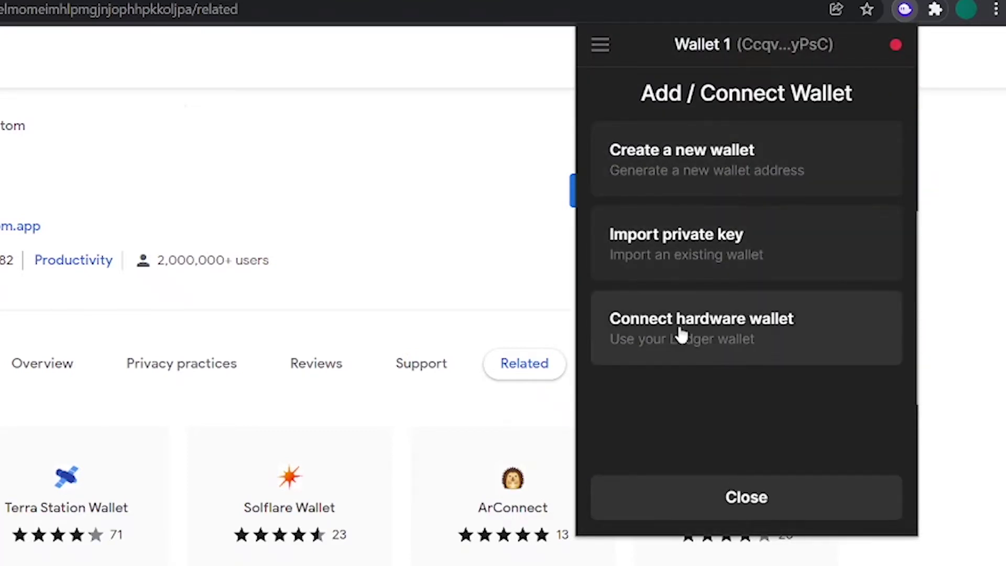
click(734, 186)
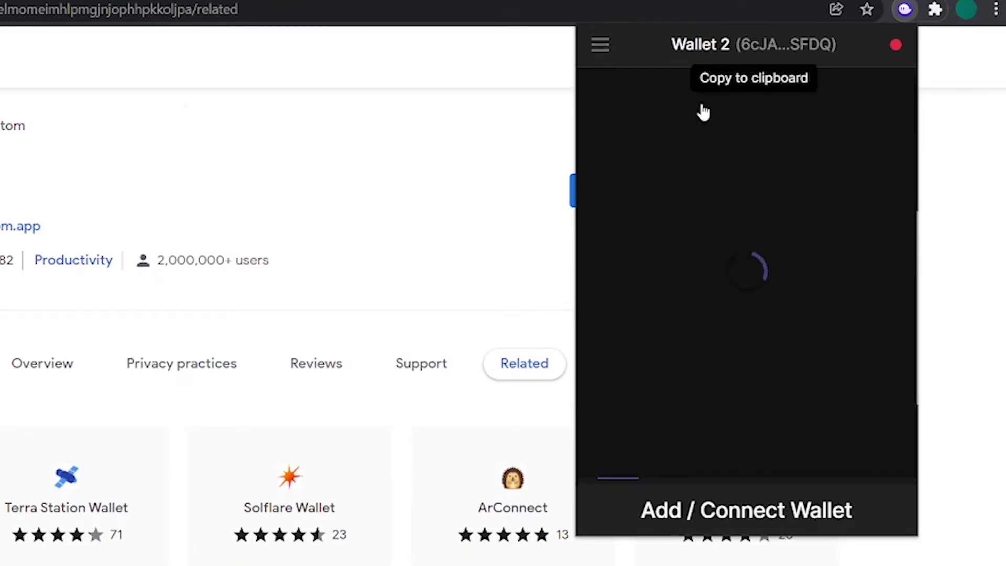
Make Wallet 1 the active account again and close the side menu.
click(602, 46)
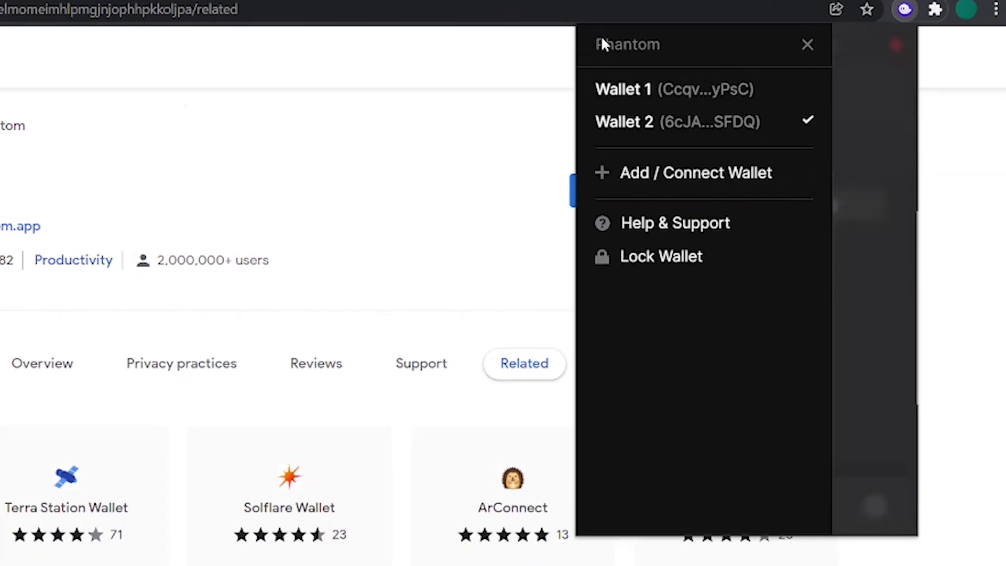
click(619, 93)
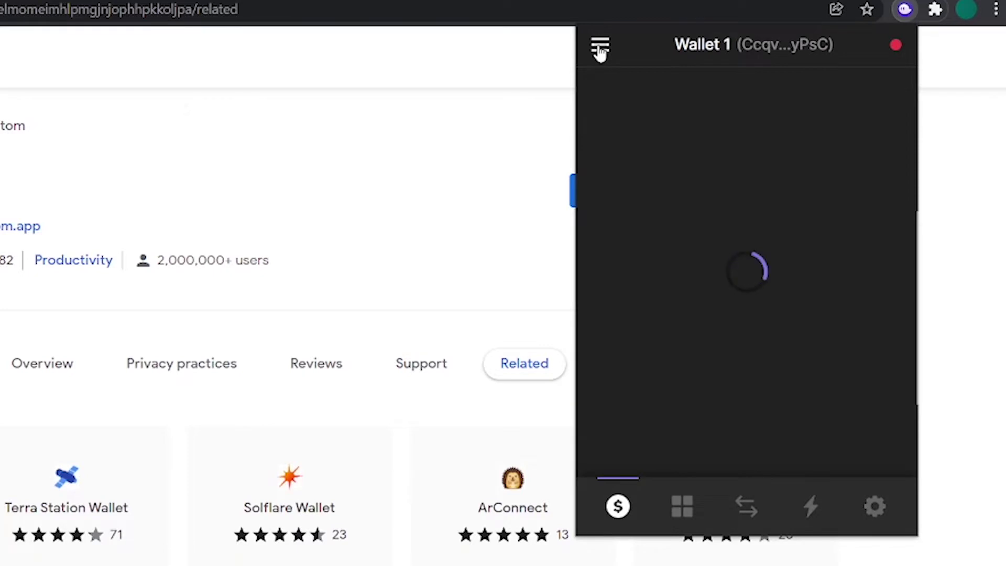
click(600, 47)
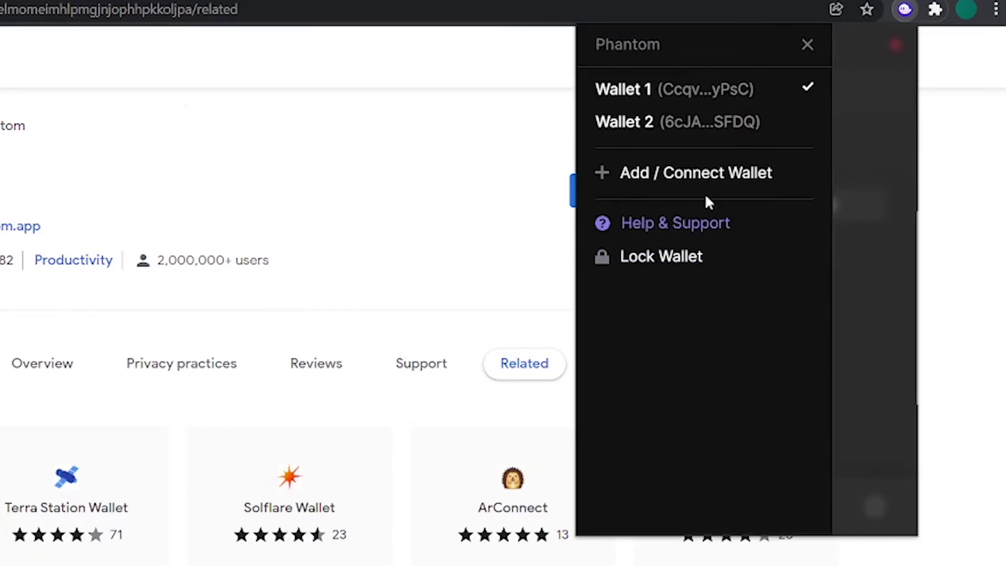
click(805, 44)
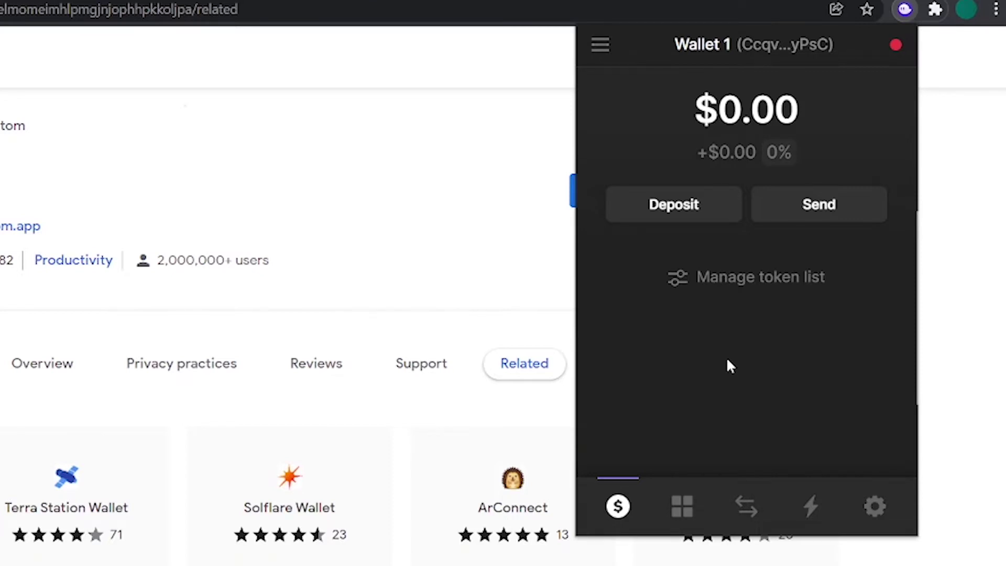
Search 'sol' in the token list manager and enable the Solana token.
click(736, 282)
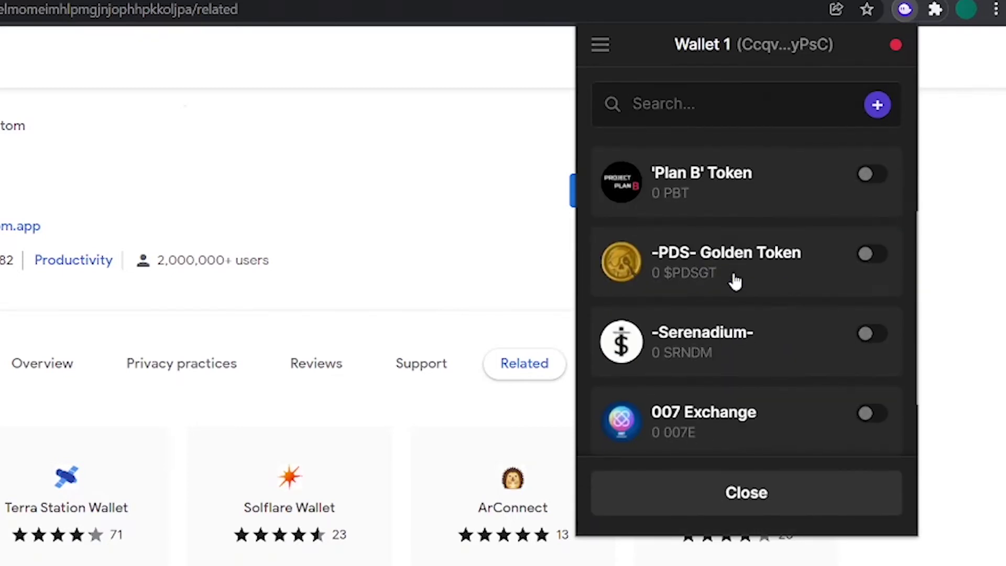
text(sol)
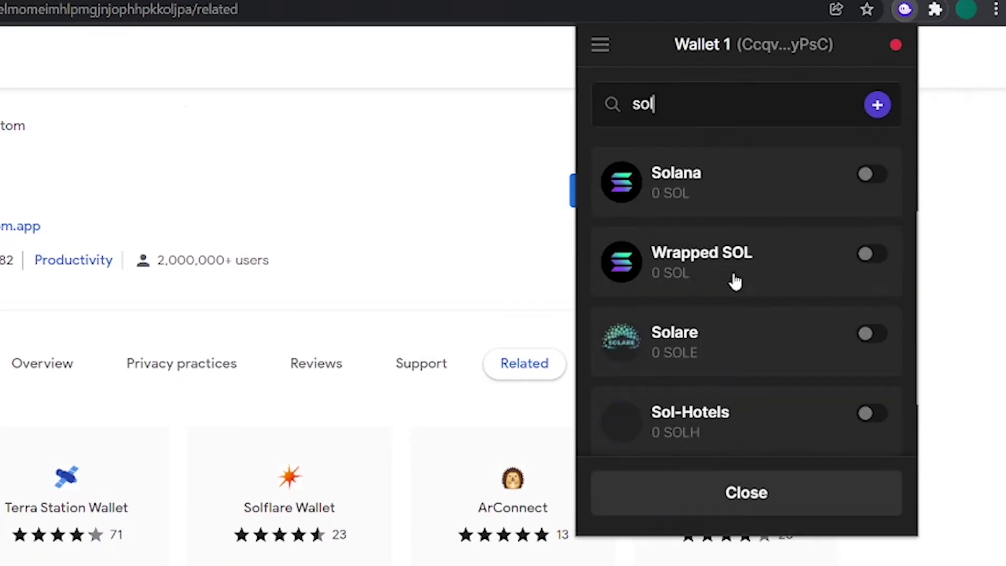
click(869, 175)
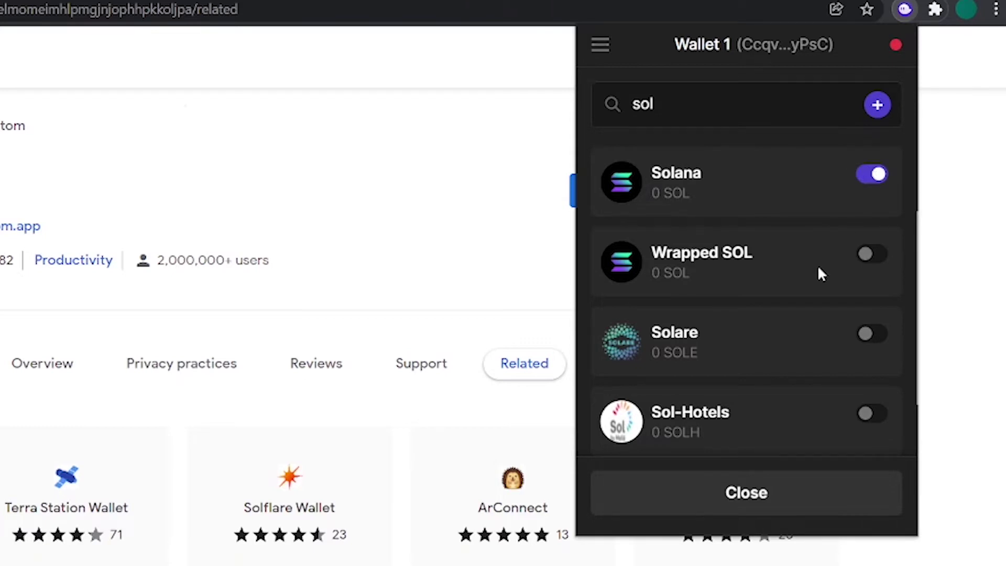
click(717, 487)
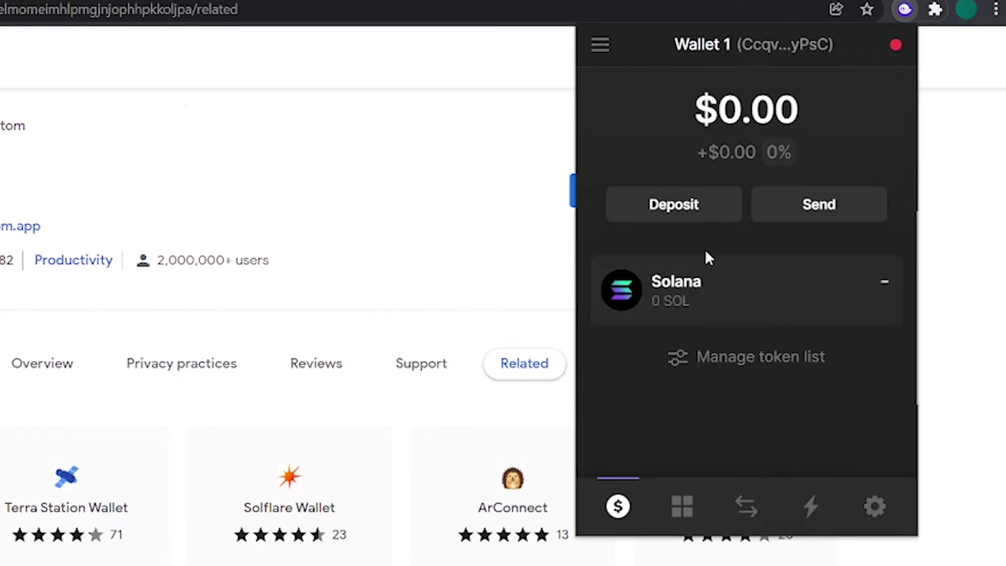
Start a Solana send to the pasted Wallet 1 address with amount 1.
click(705, 282)
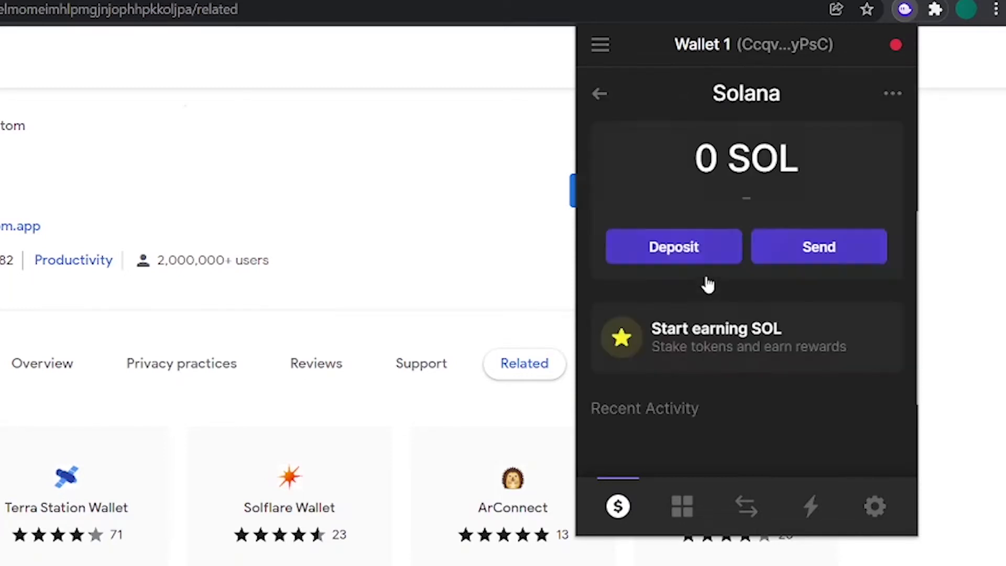
click(774, 263)
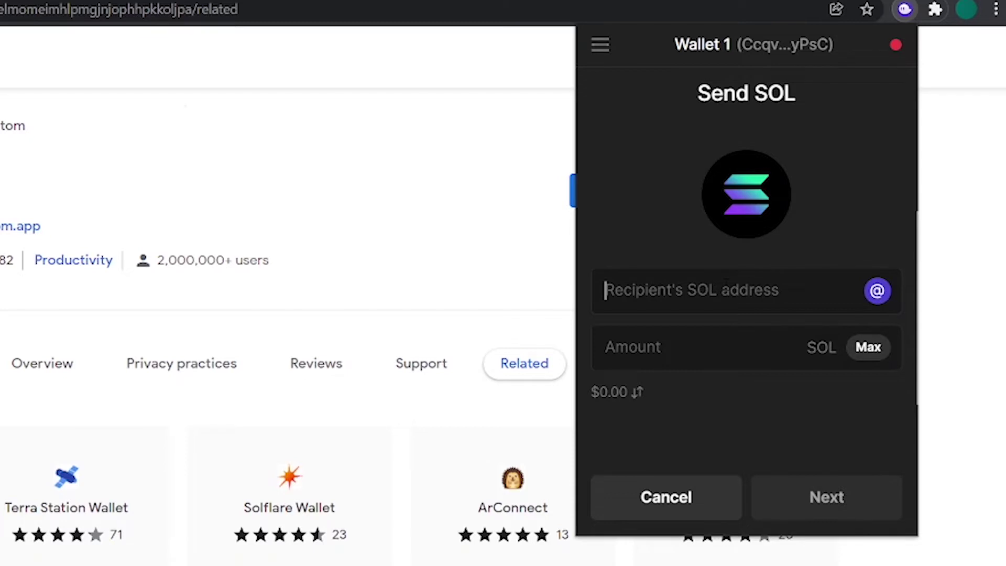
key(ctrl+v)
click(606, 364)
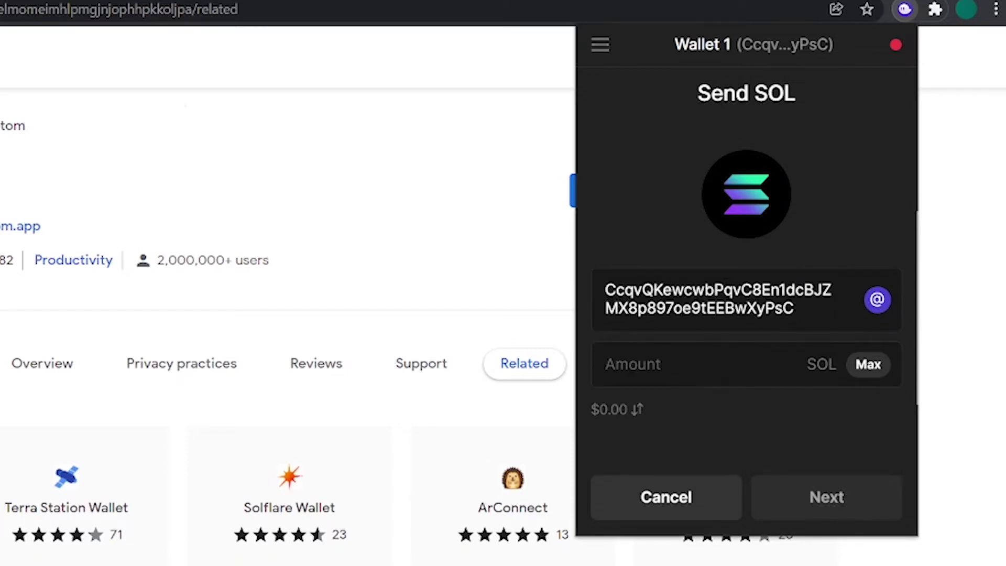
text(1)
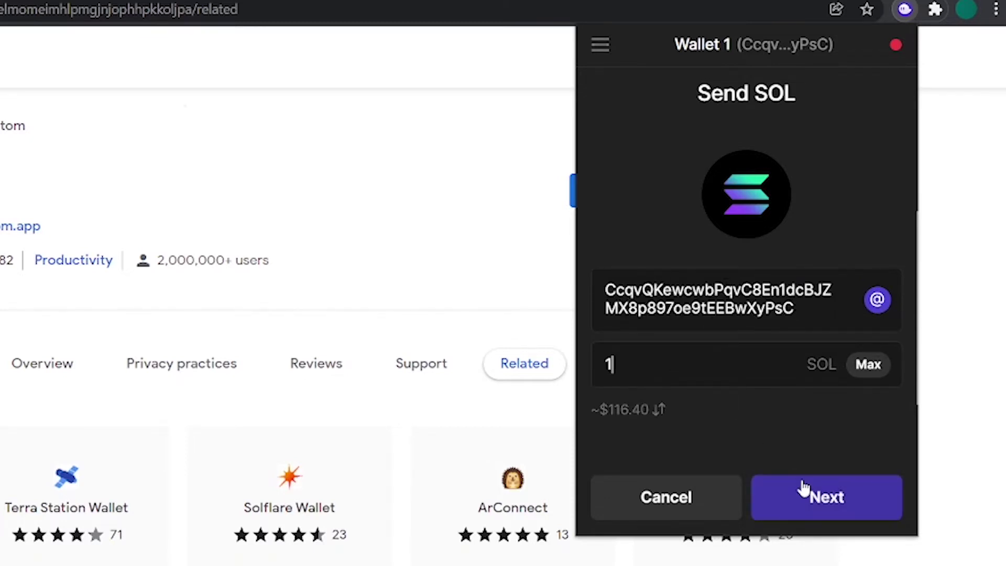
Re-enter the 1 SOL amount and confirm the send.
click(803, 487)
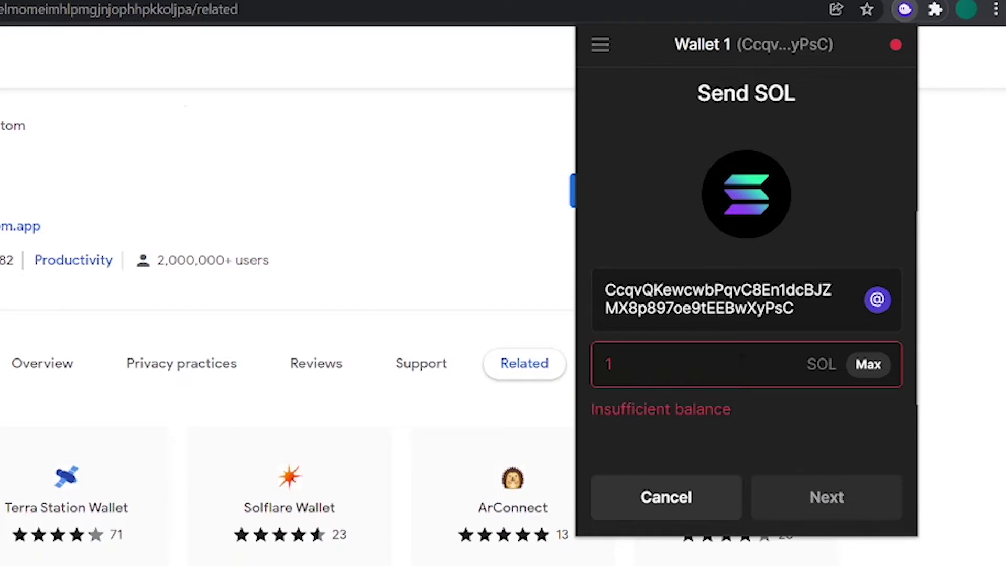
key(BackSpace)
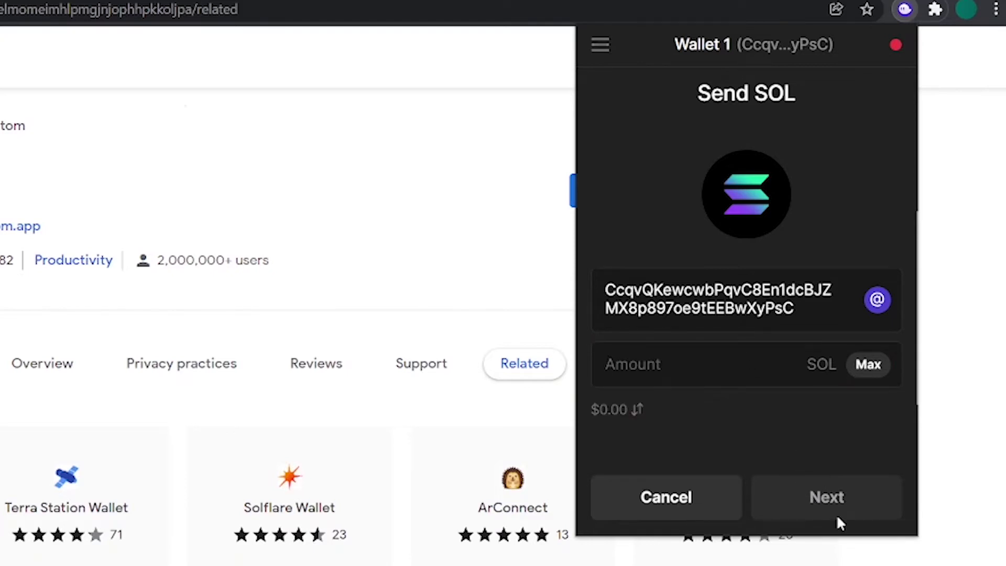
text(1)
click(842, 501)
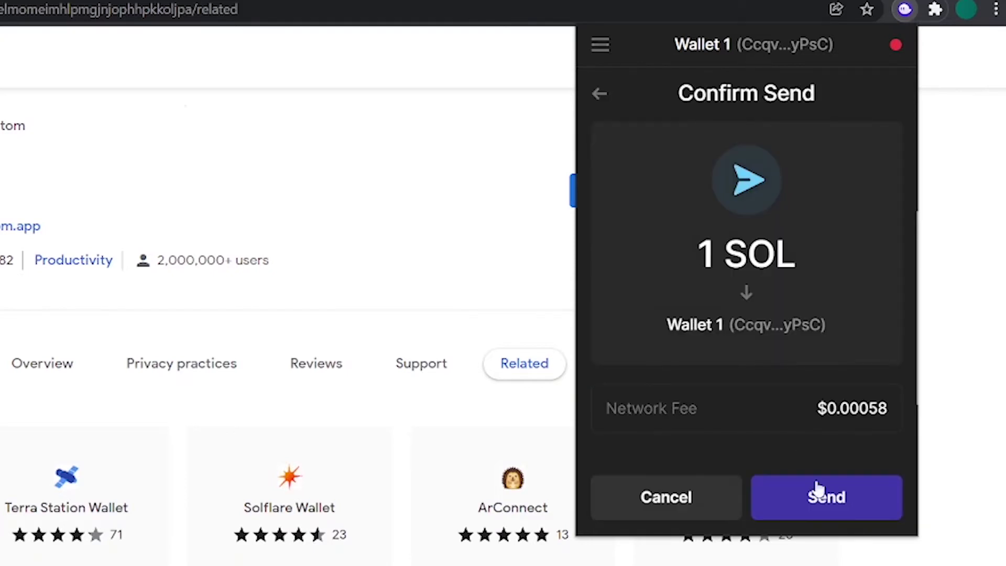
click(802, 491)
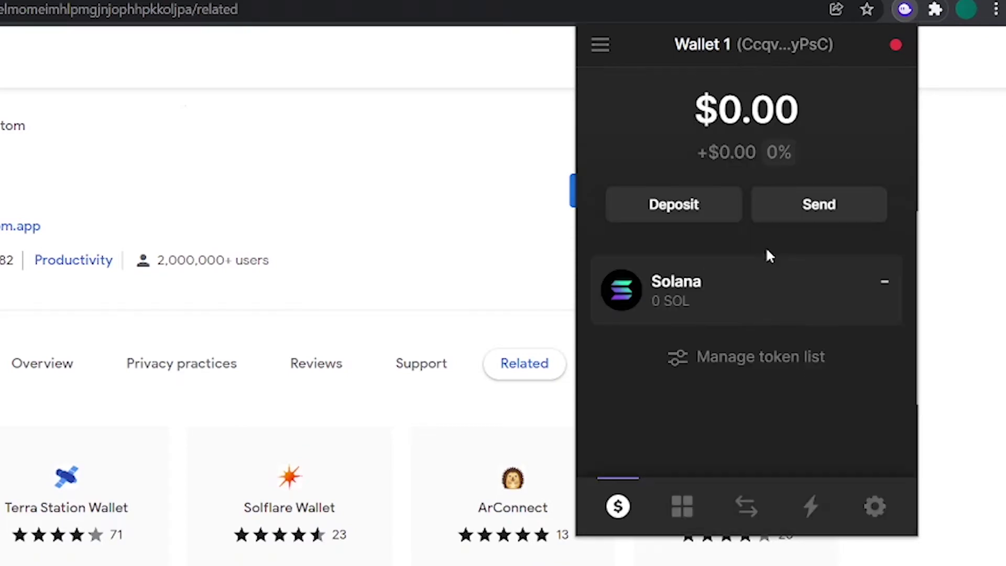
Copy the wallet address, view the deposit options, then open Your Collectibles.
click(766, 44)
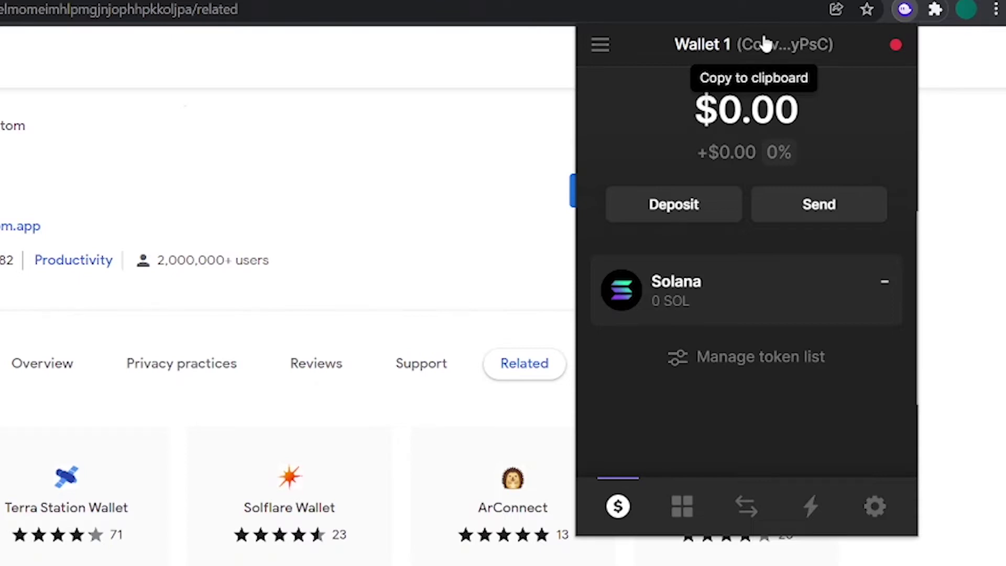
click(657, 202)
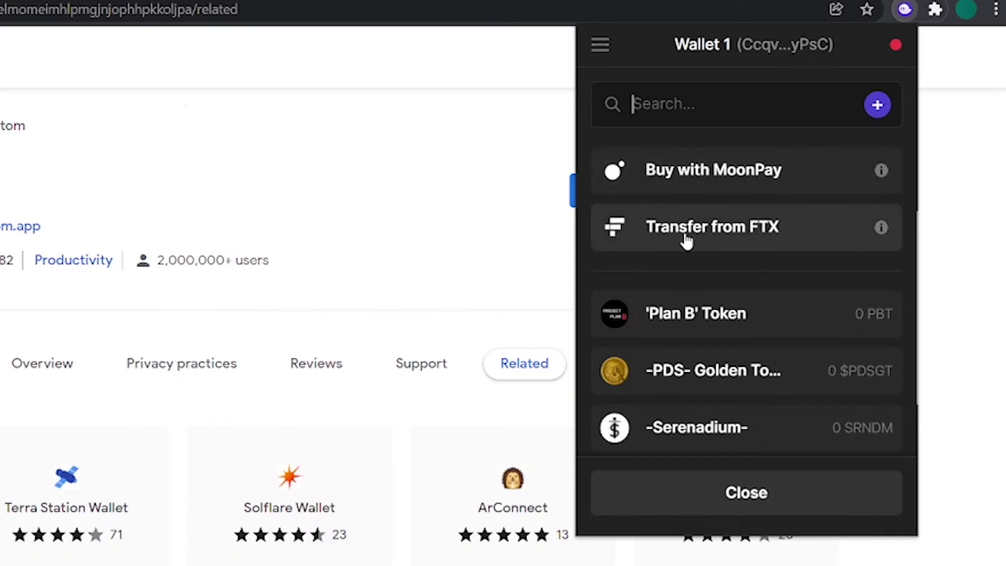
click(724, 503)
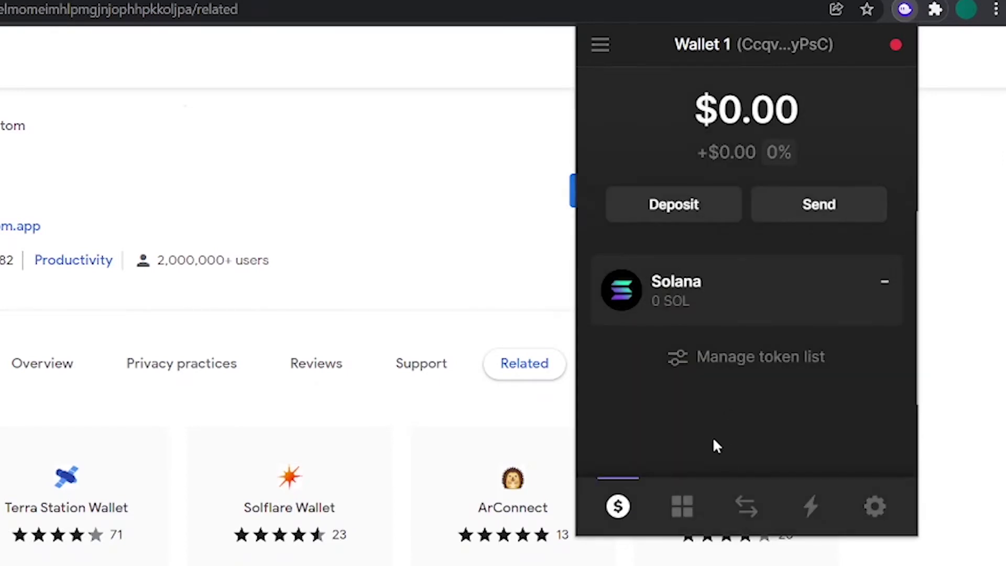
click(682, 507)
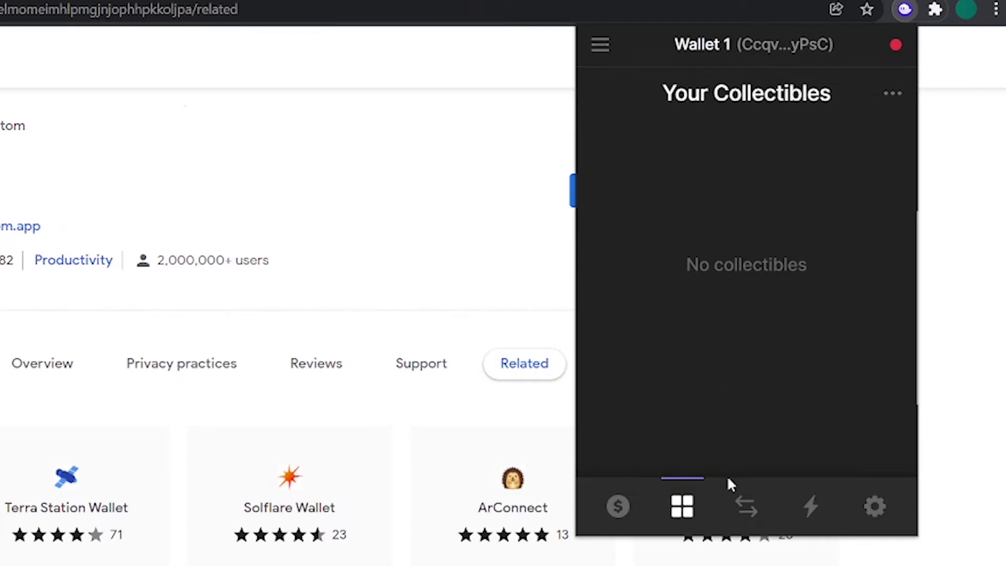
Quote a 1 SOL to USDT swap, check slippage tolerance, then view Recent Activity.
click(732, 495)
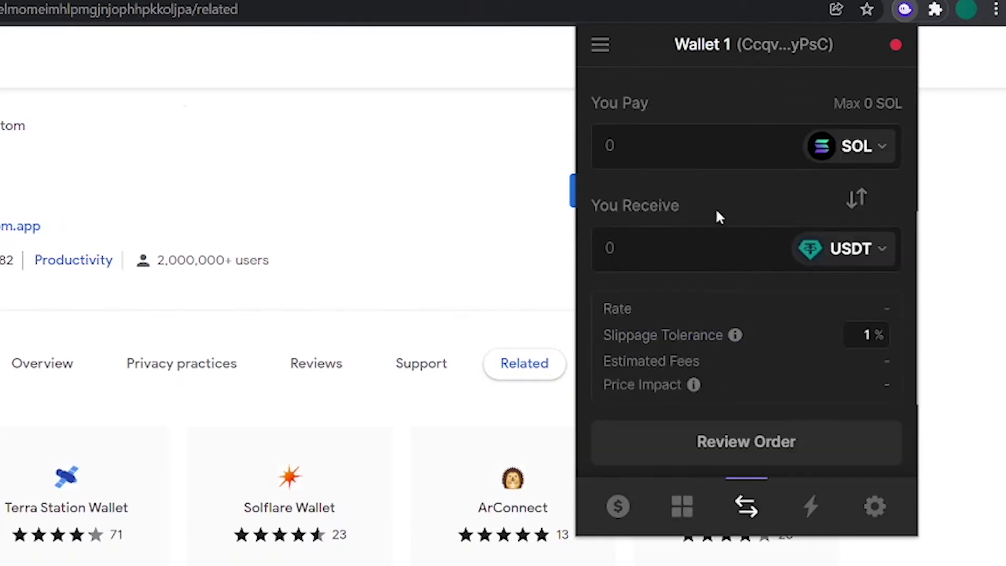
click(648, 136)
text(1)
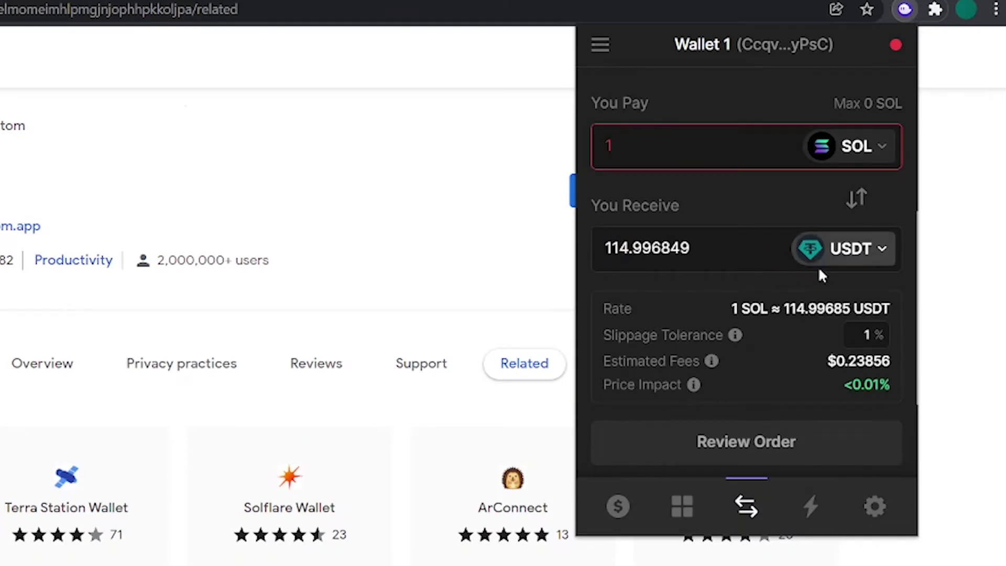
click(866, 335)
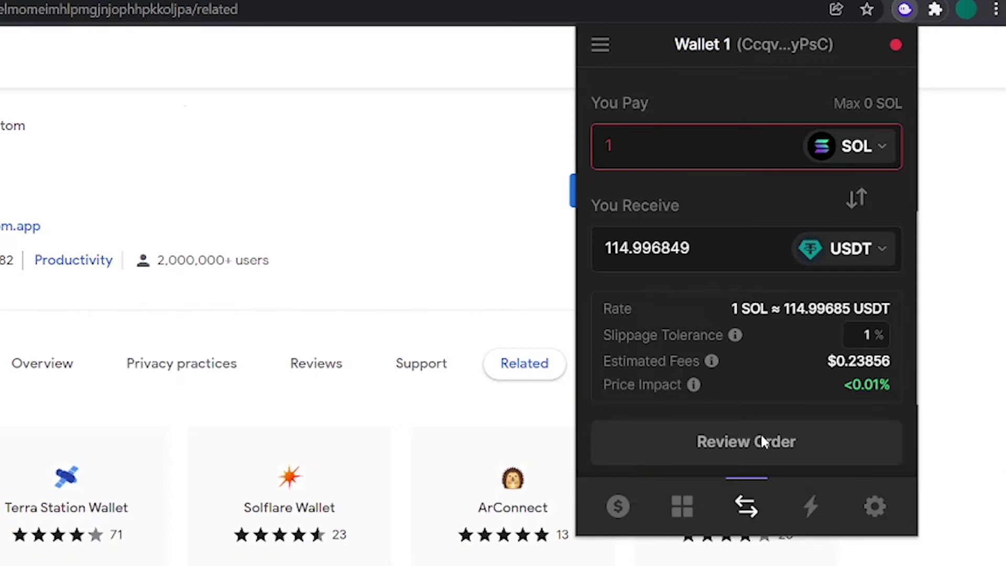
click(813, 509)
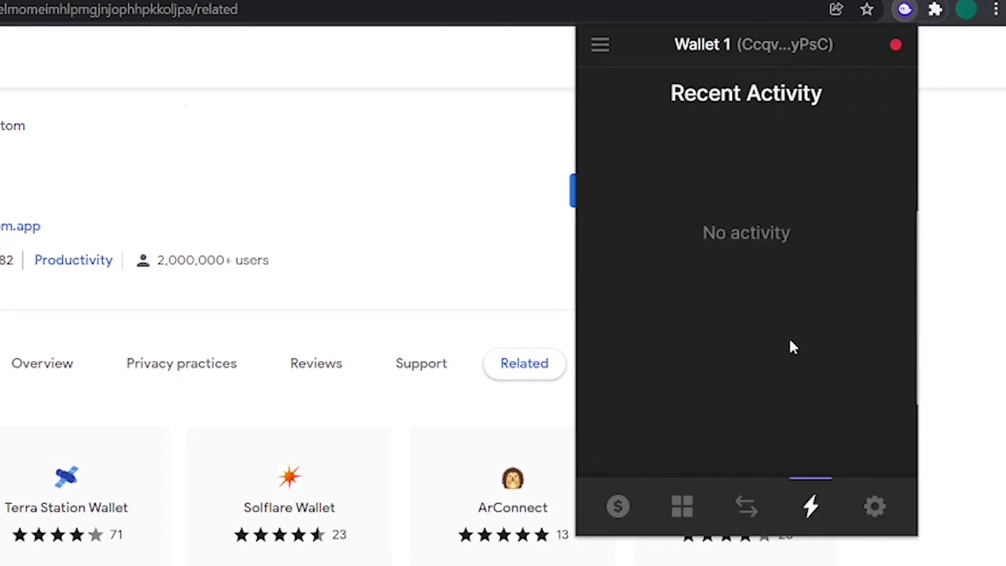
click(870, 506)
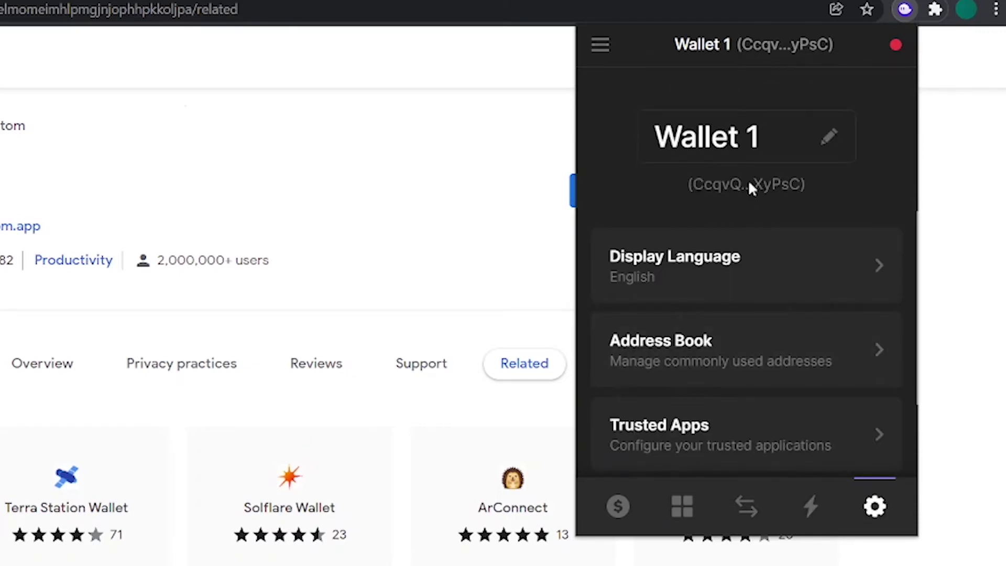
click(779, 139)
key(ctrl+a)
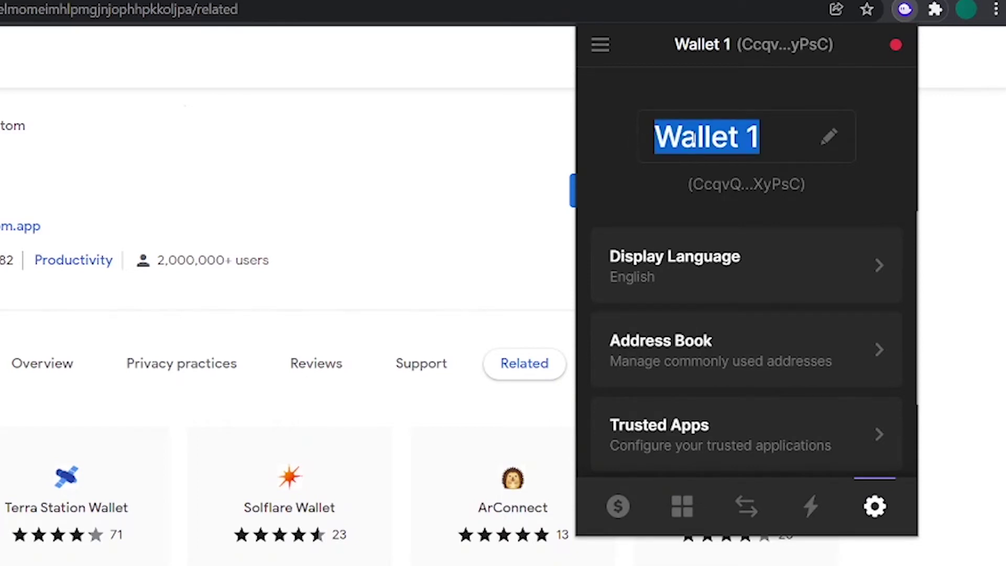
click(689, 266)
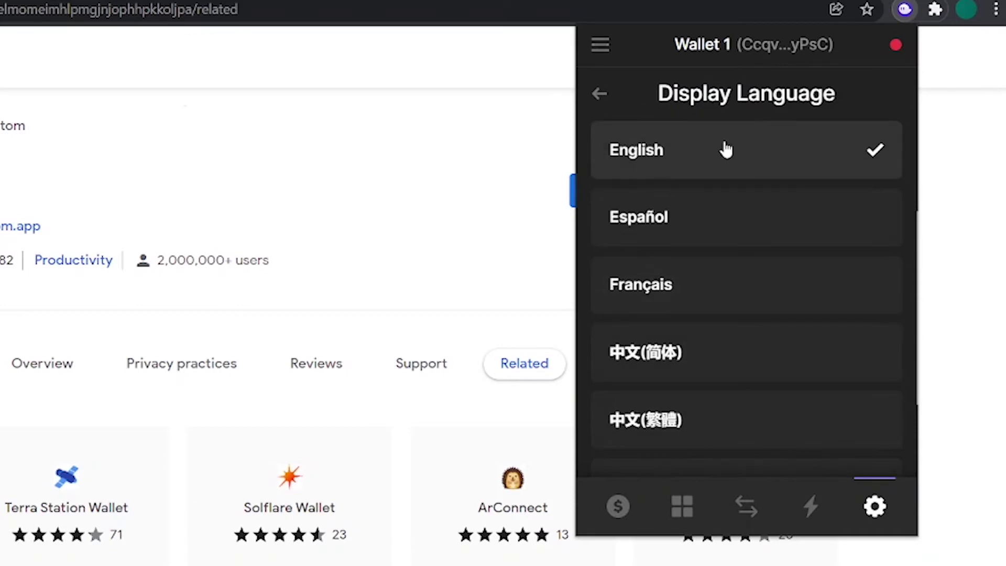
click(600, 97)
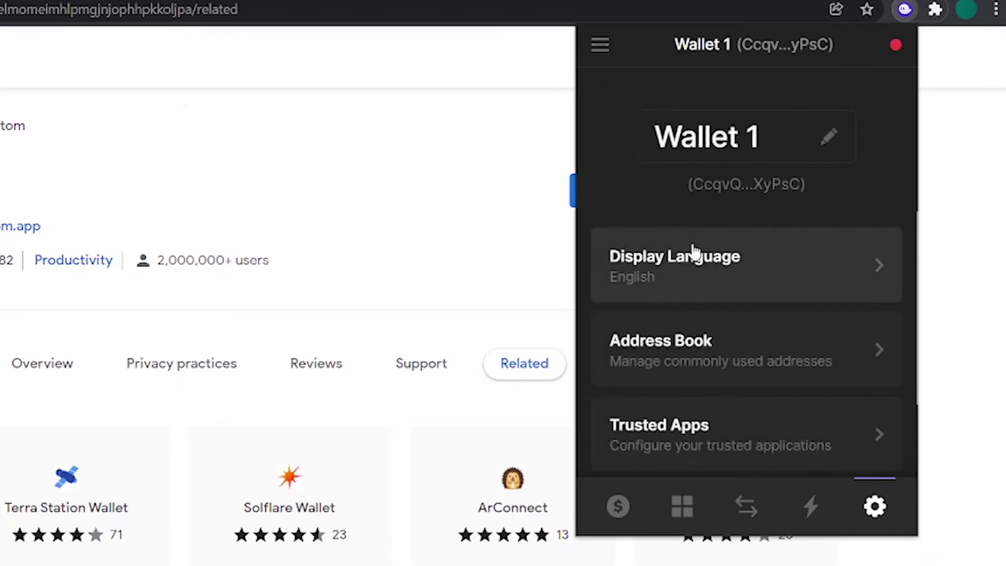
click(708, 350)
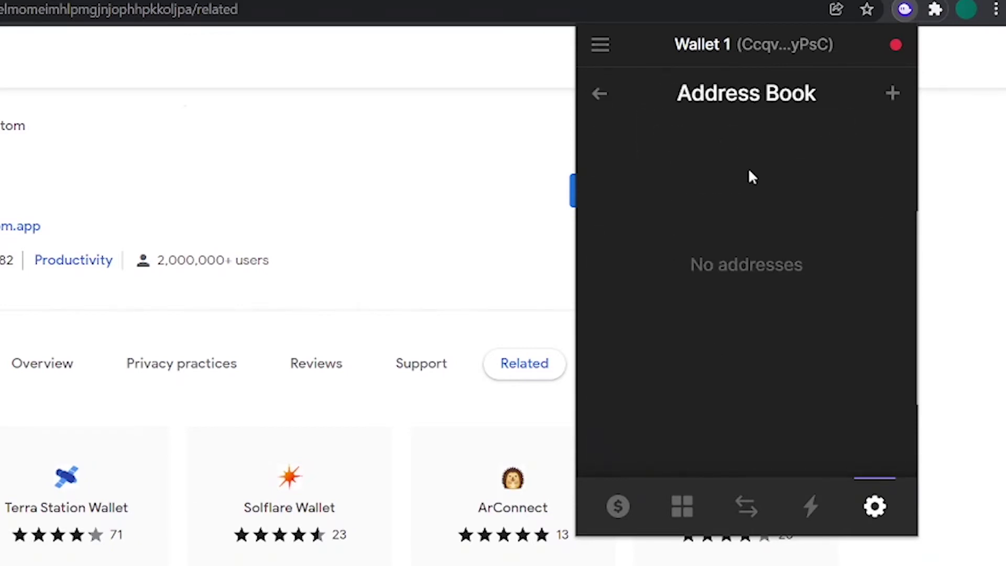
click(603, 97)
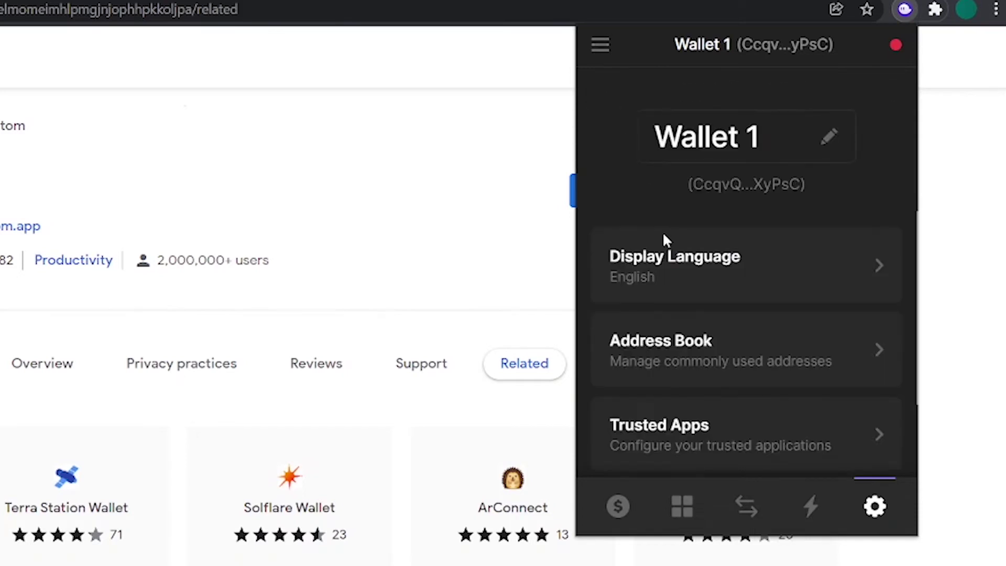
scroll(672, 285, down, 3)
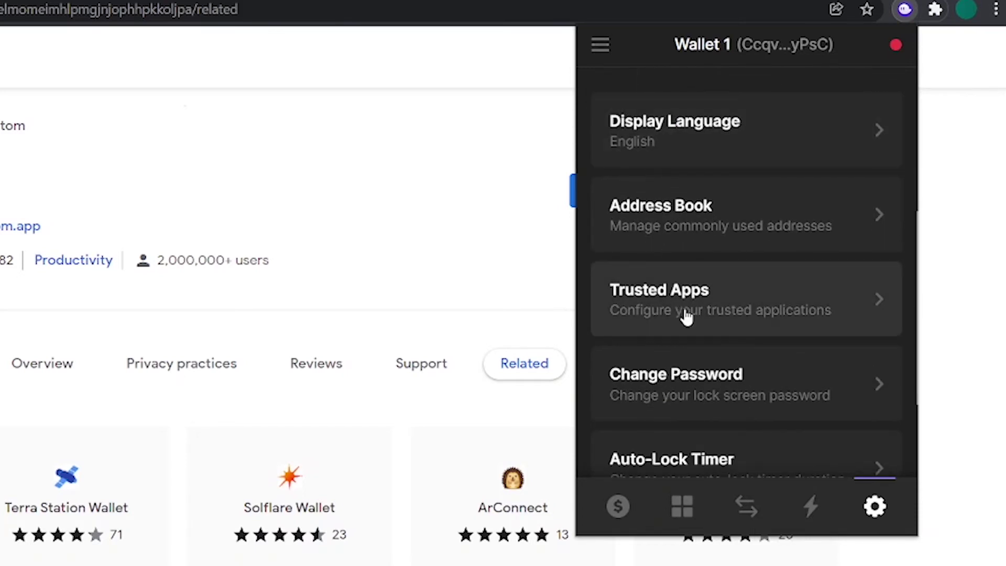
click(686, 316)
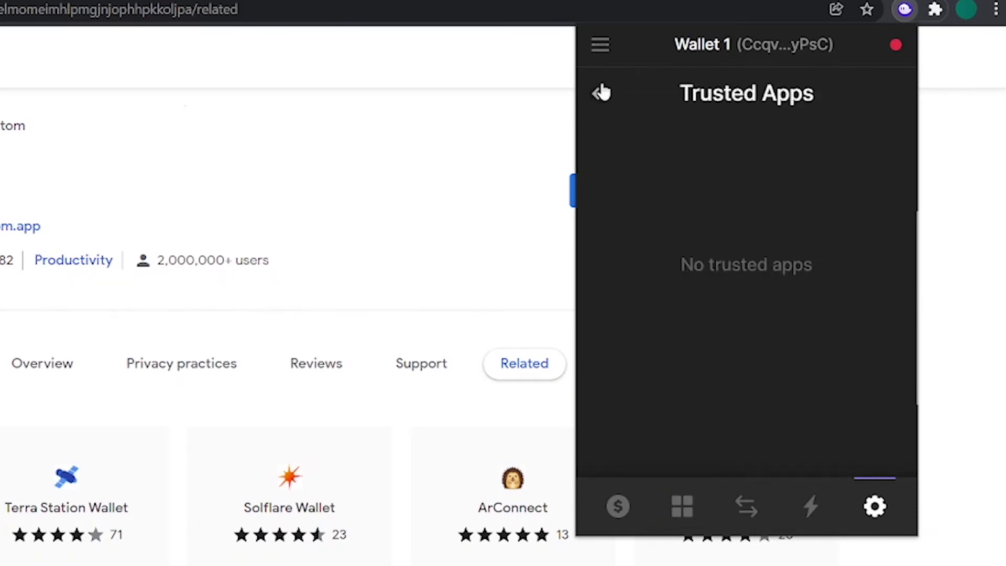
click(603, 93)
scroll(684, 304, down, 3)
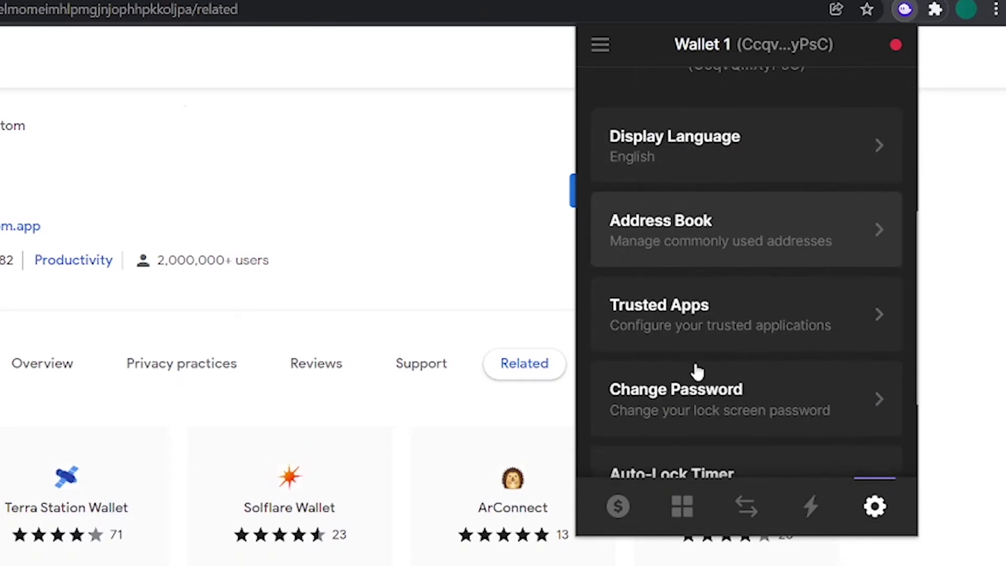
click(700, 386)
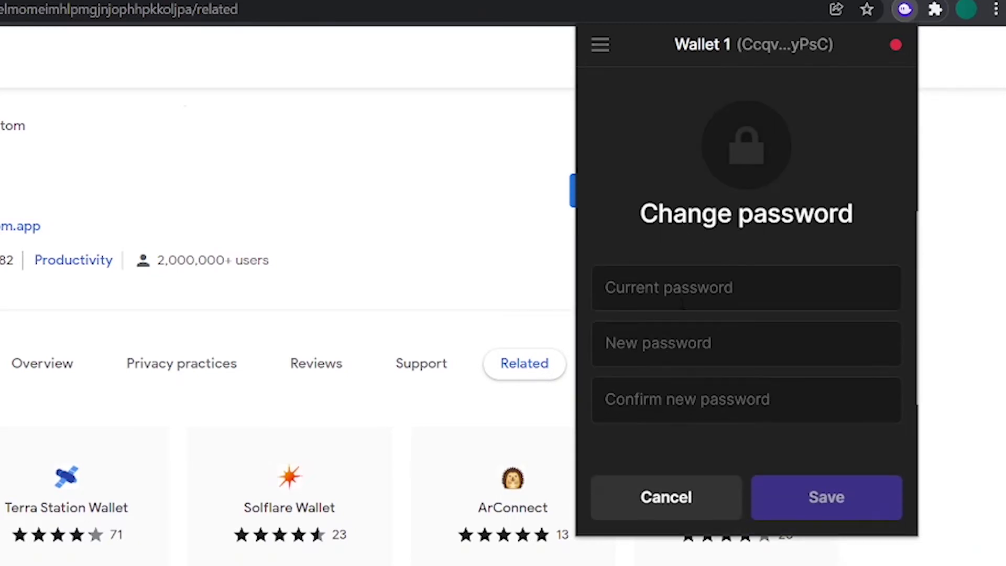
click(663, 499)
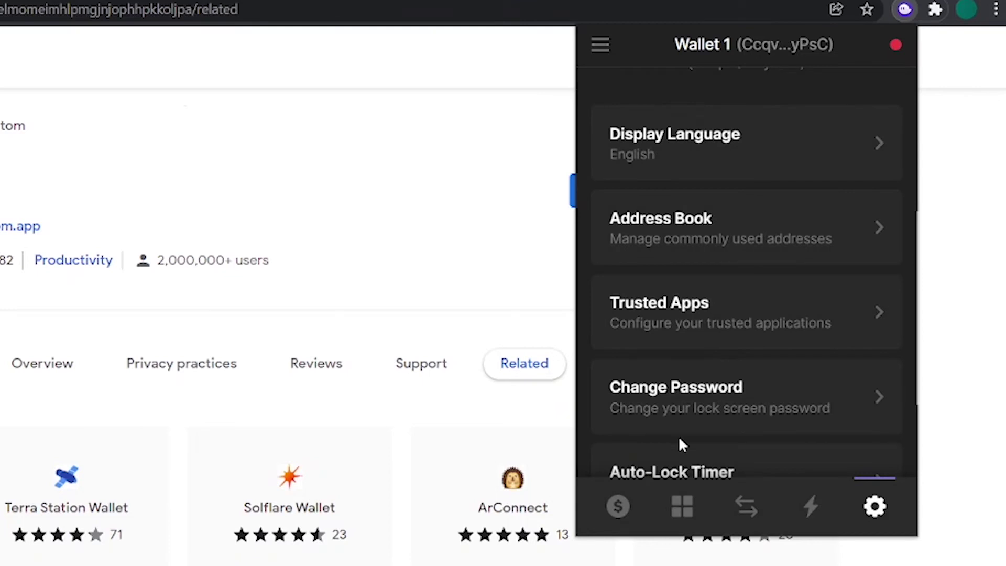
click(676, 459)
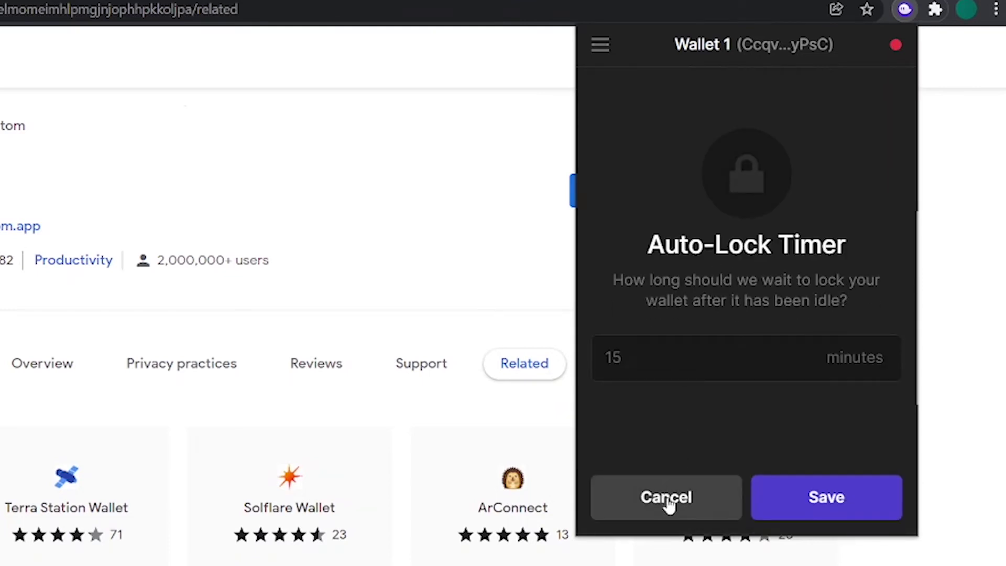
click(668, 500)
scroll(697, 435, down, 2)
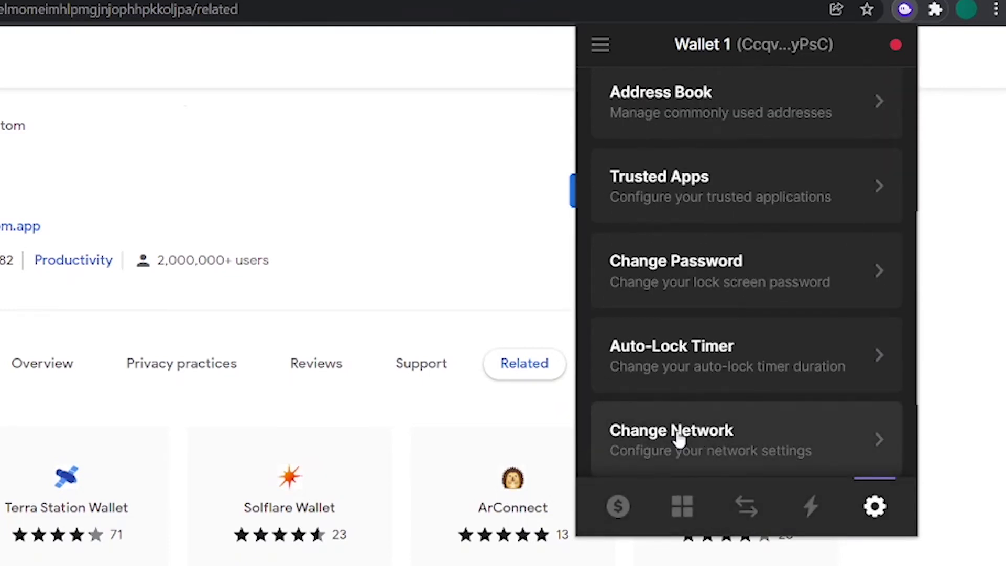
click(679, 439)
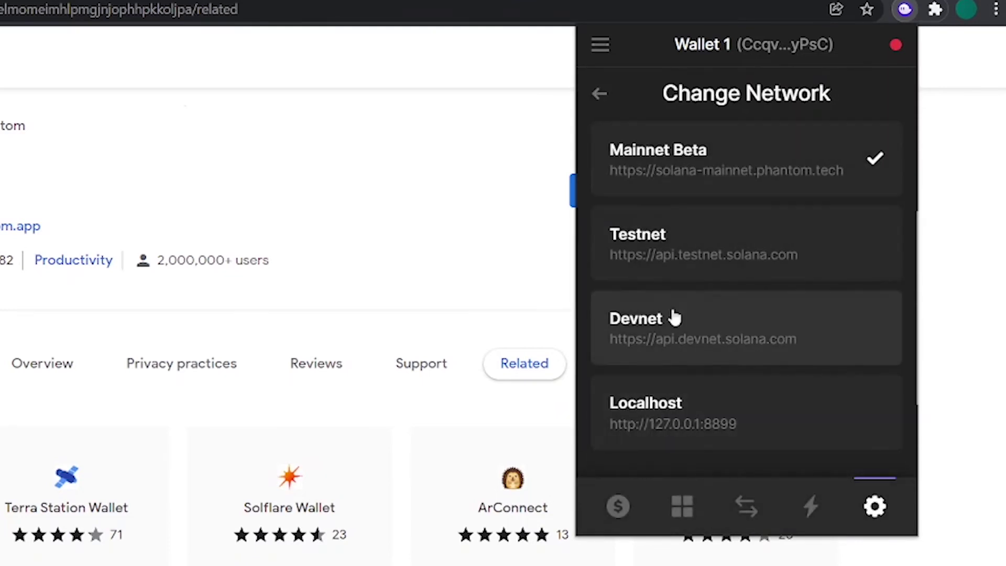
click(600, 94)
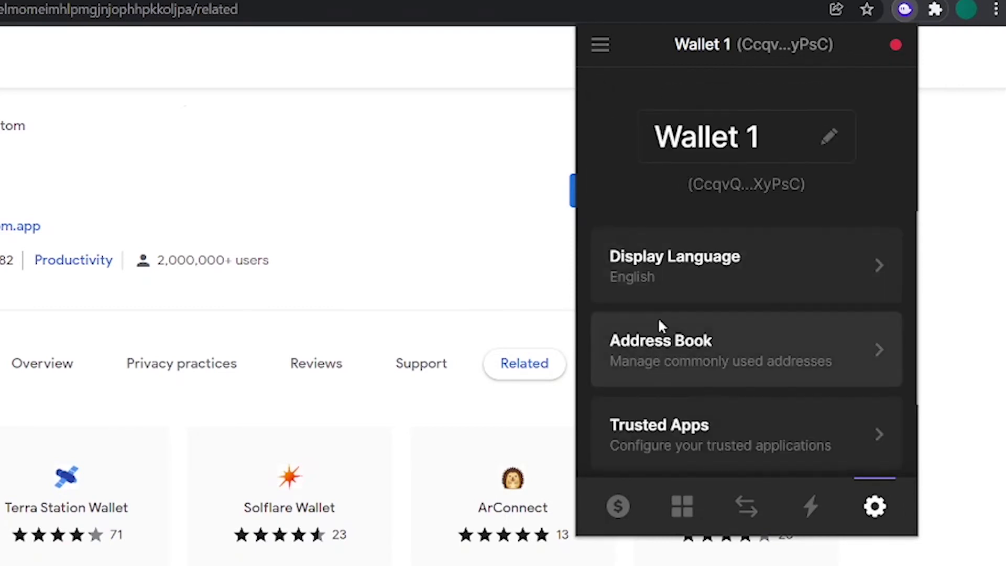
scroll(659, 316, down, 4)
scroll(732, 435, down, 2)
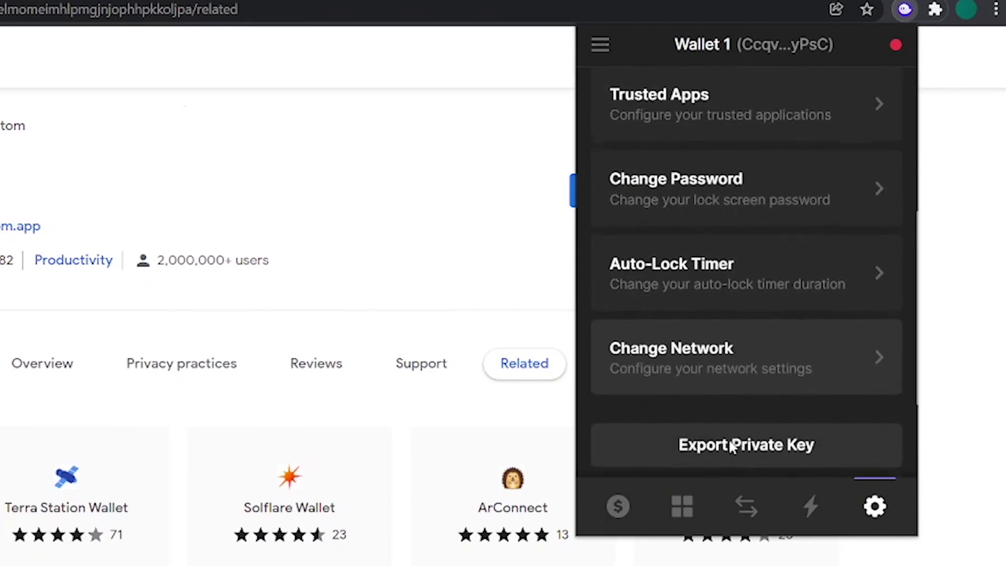
scroll(731, 445, down, 3)
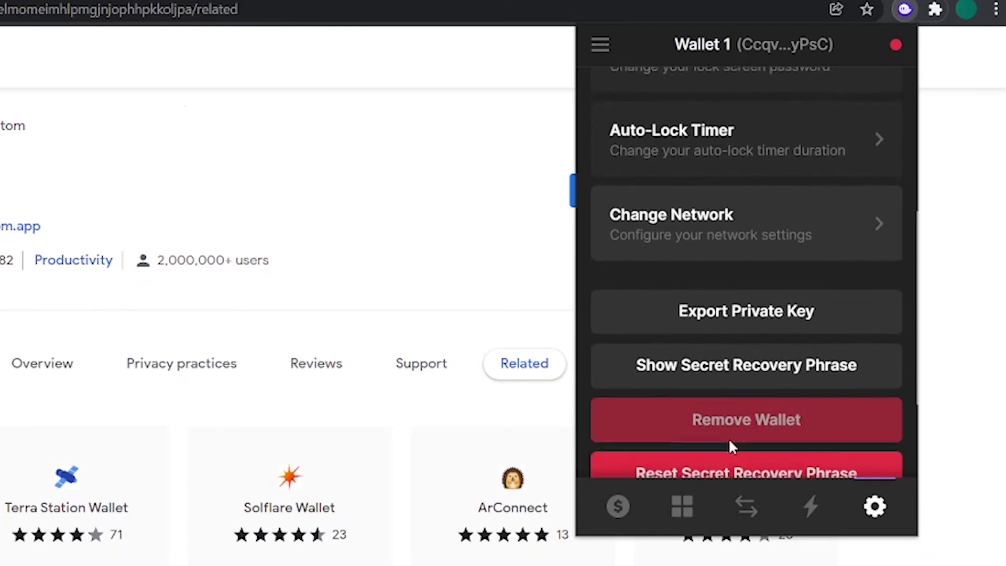
click(757, 314)
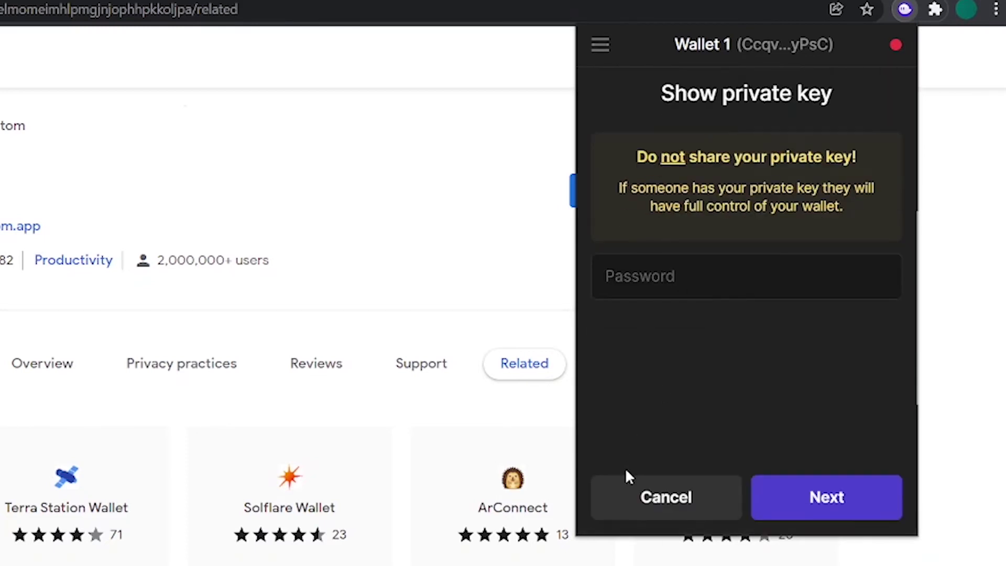
click(621, 514)
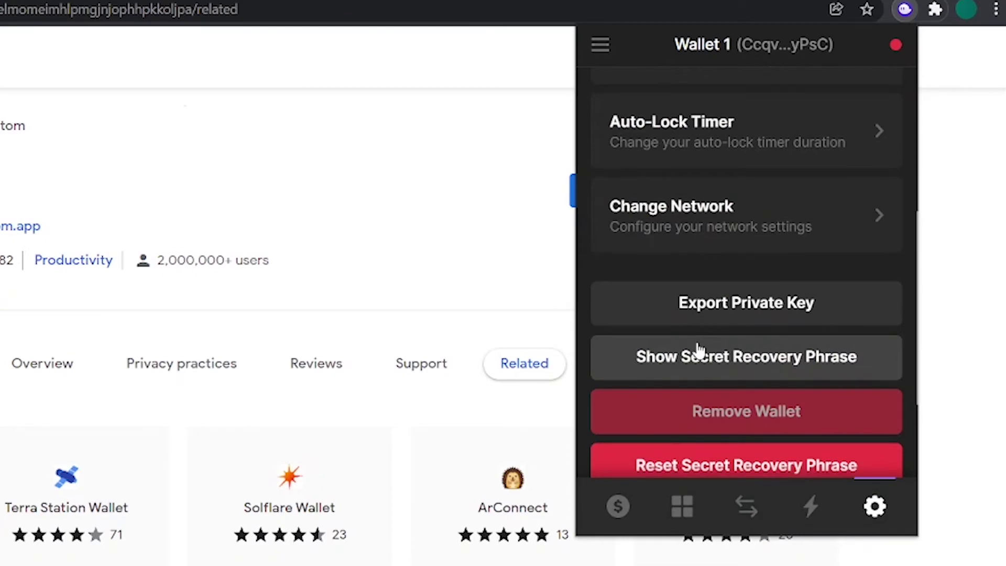
scroll(743, 346, down, 1)
click(726, 321)
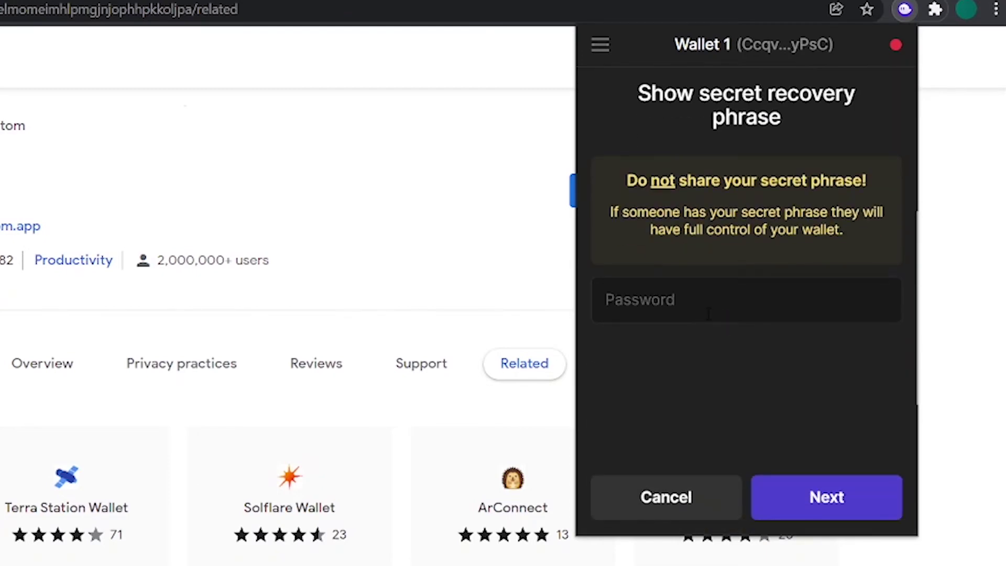
click(649, 508)
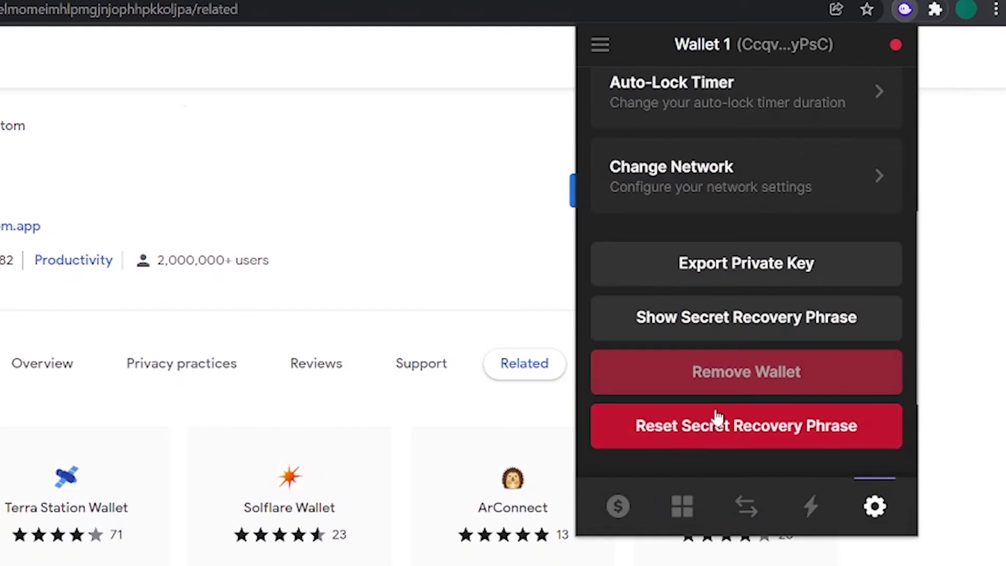
From the Solana token page, try staking 100 SOL with the stake.systems validator.
click(620, 506)
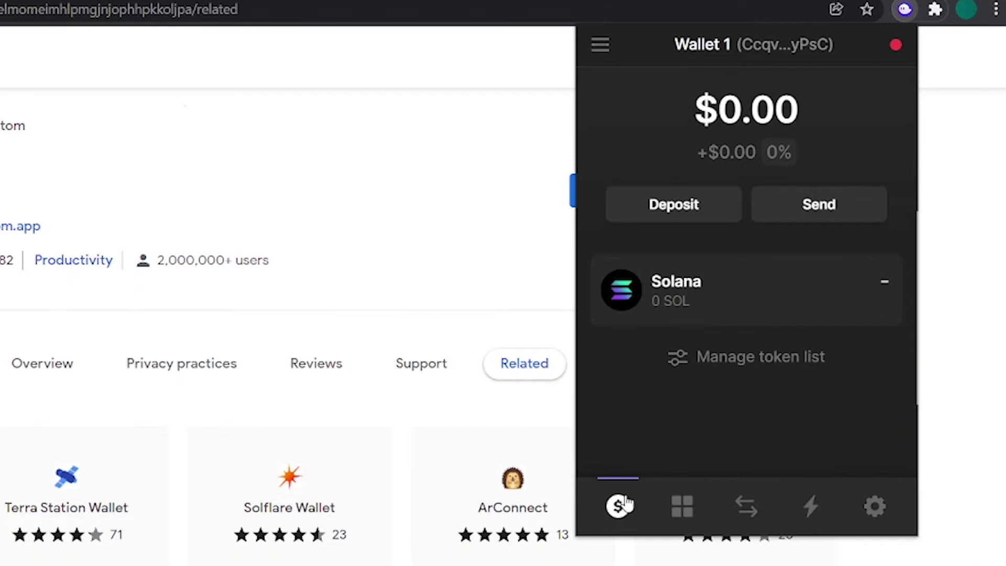
click(717, 296)
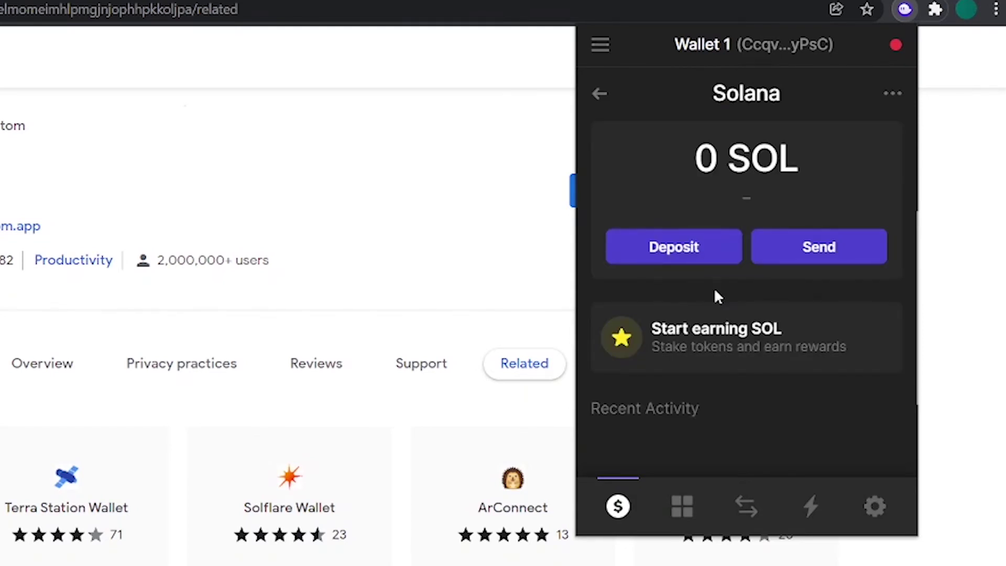
click(714, 340)
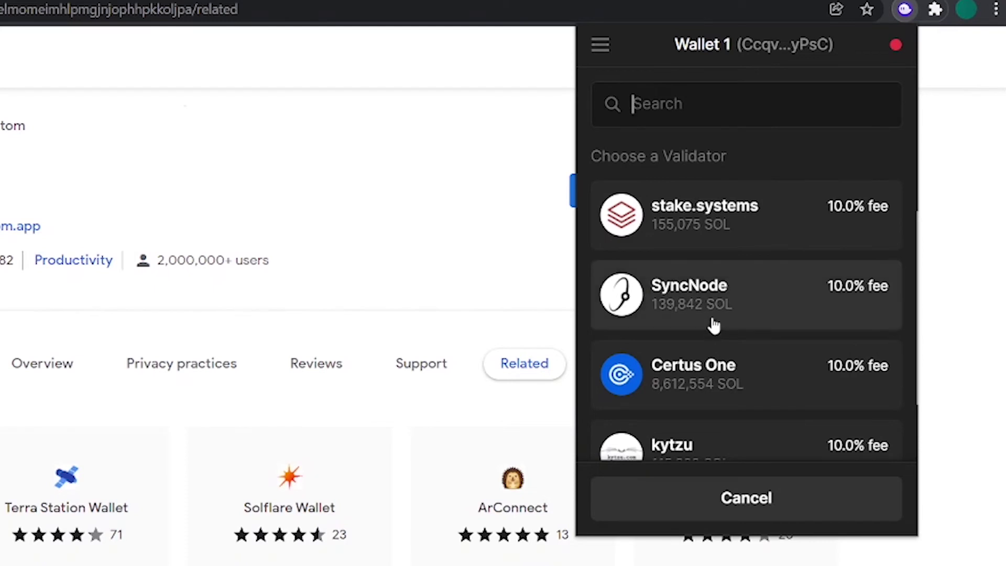
click(720, 229)
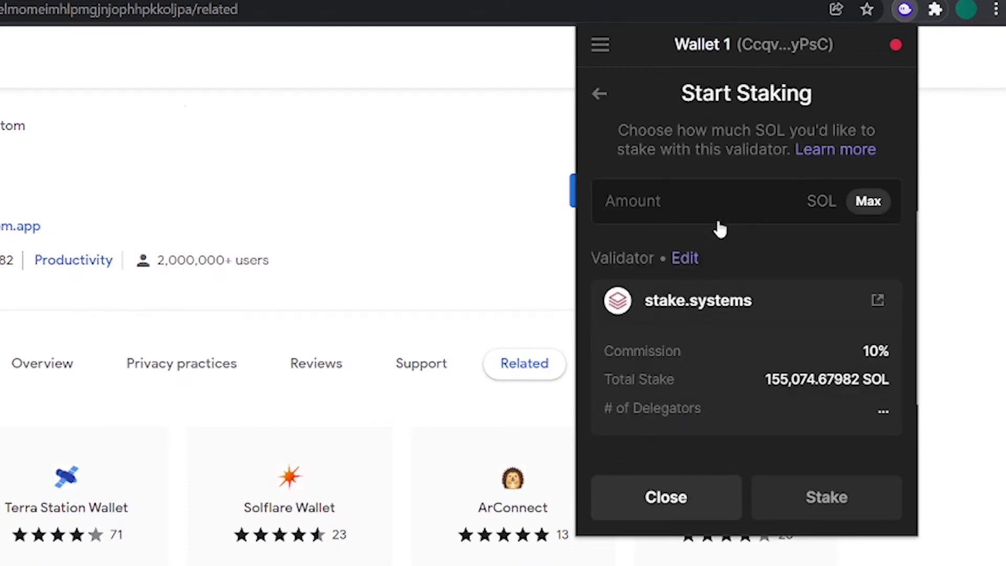
click(704, 214)
text(100)
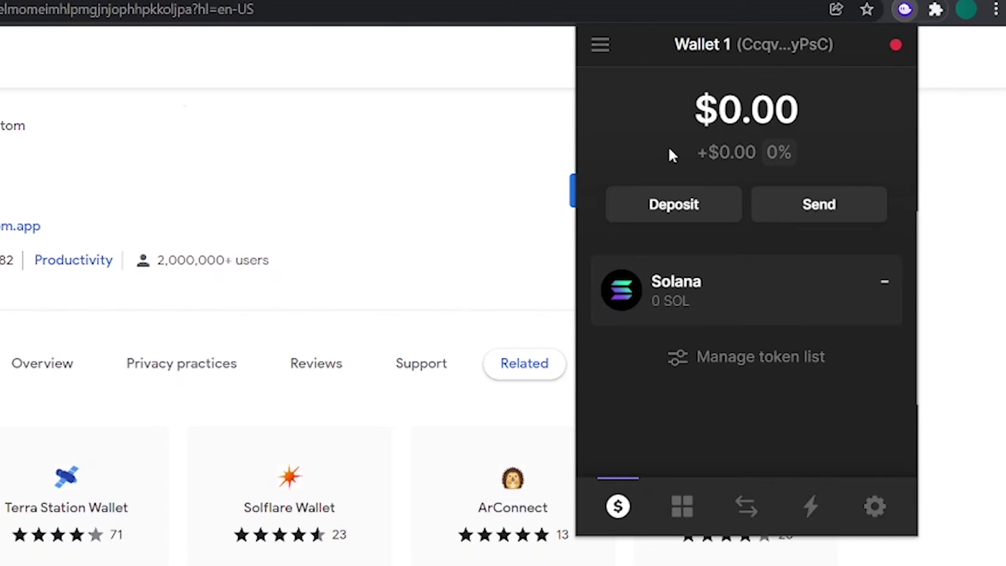
Go to raydium.io in a new tab and launch the Raydium app.
key(ctrl+t)
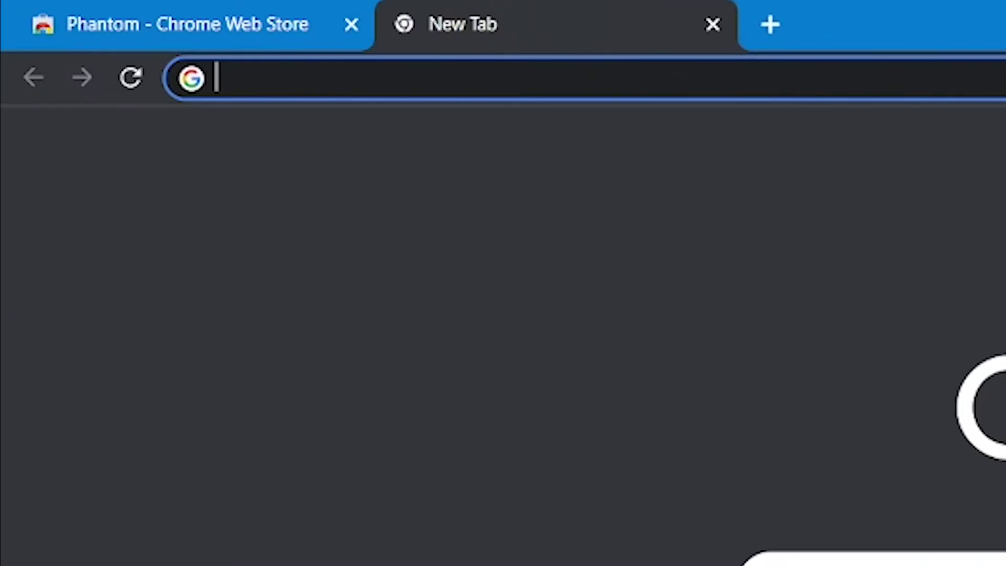
text(ra)
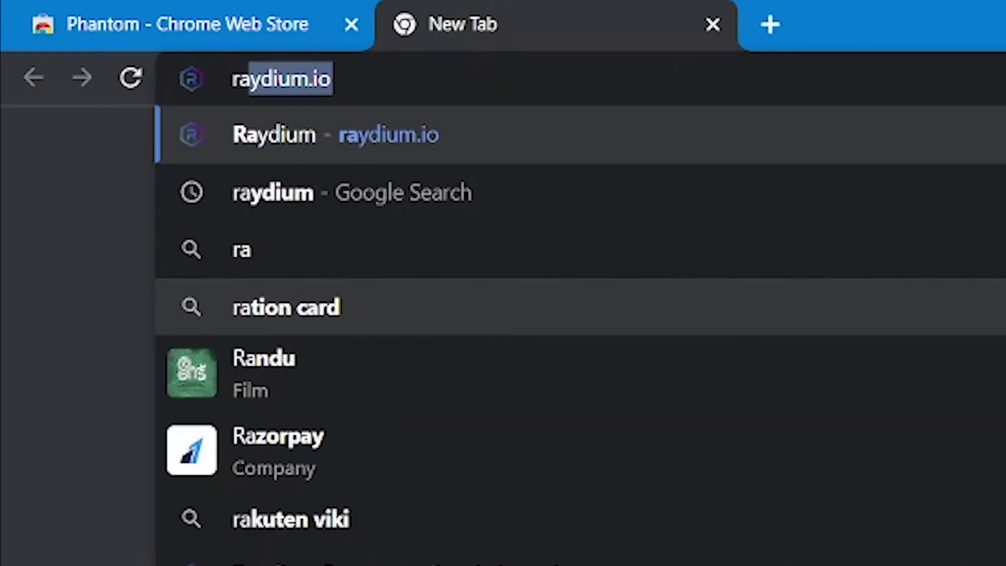
key(Return)
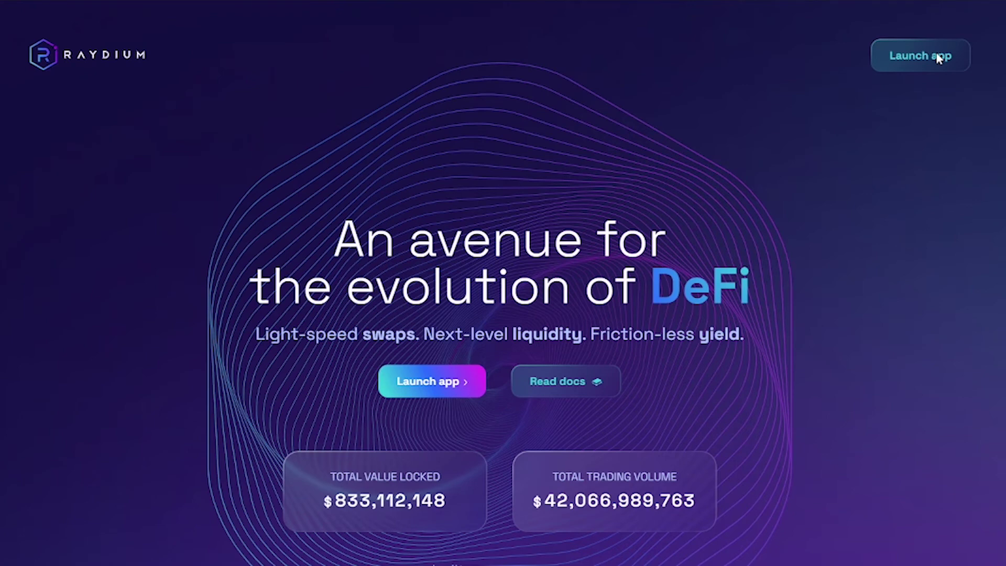
click(938, 57)
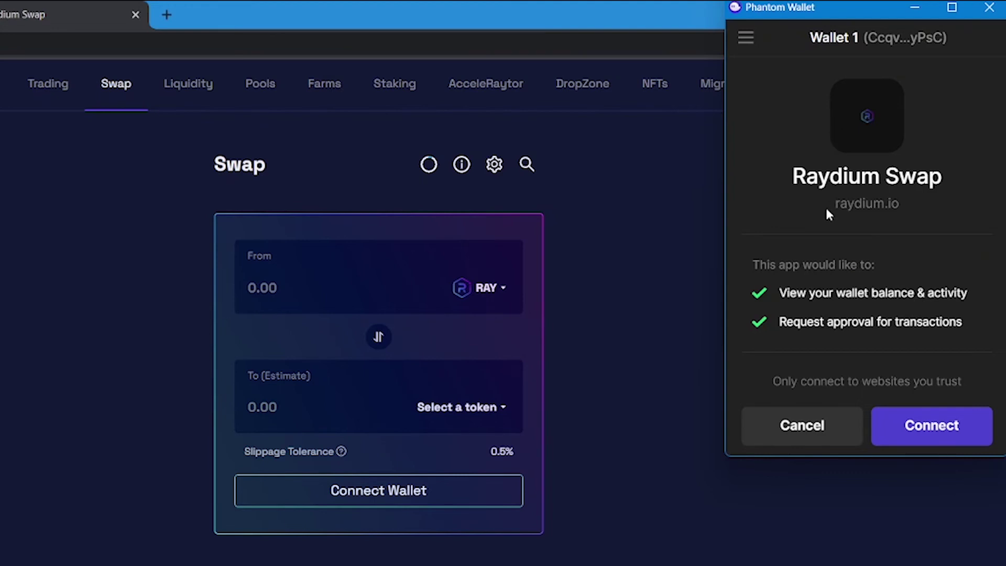
Approve the Phantom connection to Raydium Swap and view the Liquidity Top Pools list.
click(914, 431)
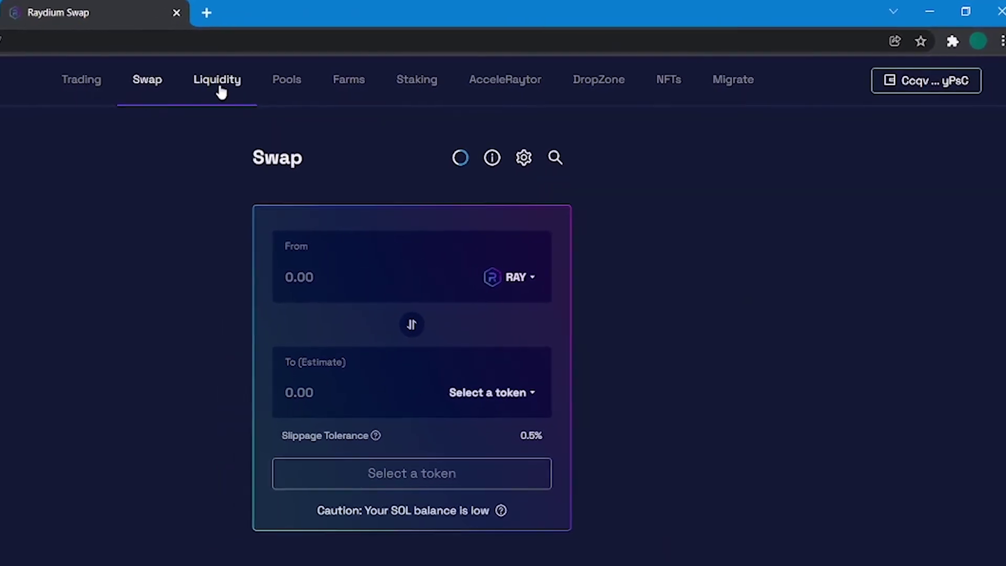
click(196, 84)
click(291, 89)
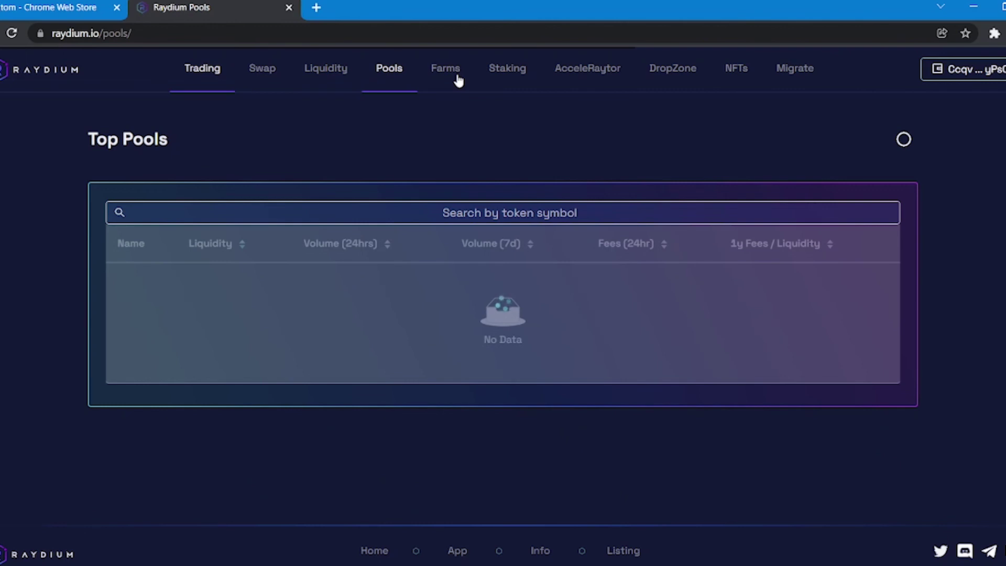
Load solanart.io in a new tab and approve connecting the Phantom wallet.
key(ctrl+t)
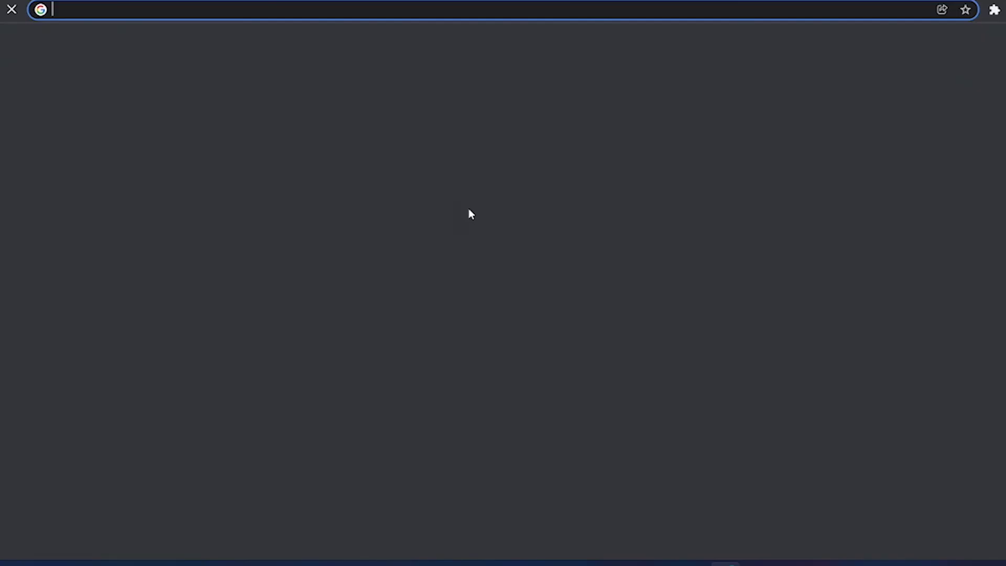
text(solanart.io)
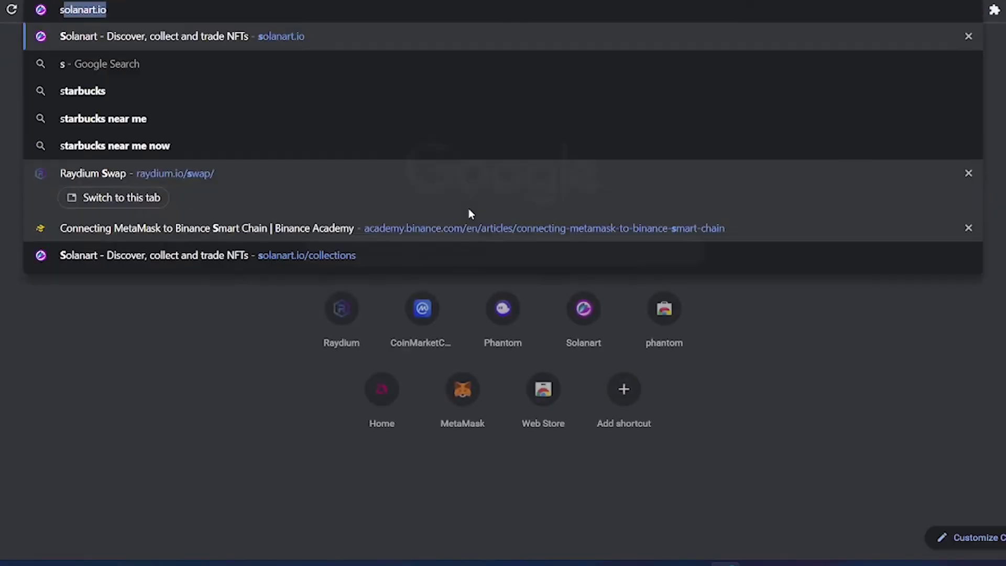
key(Return)
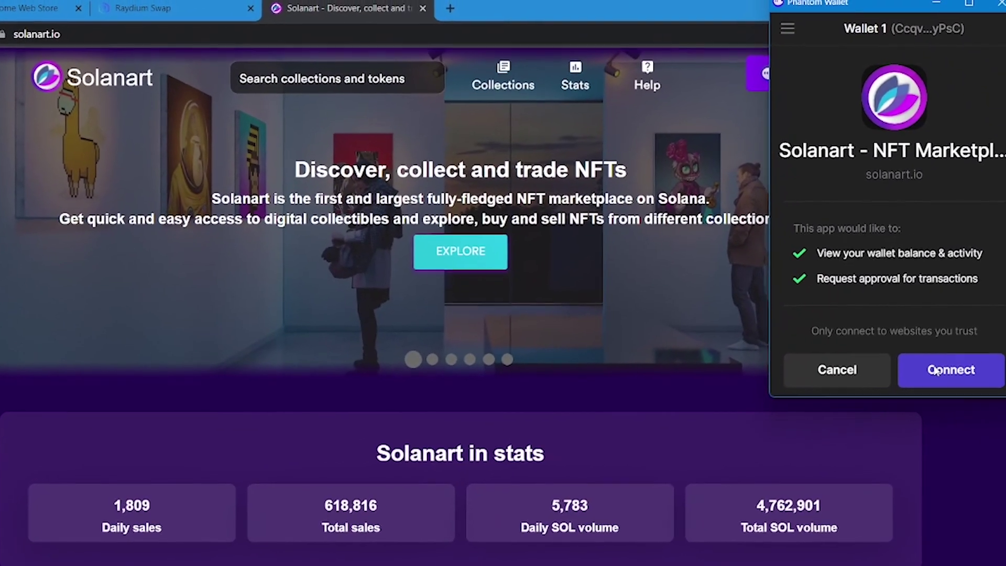
click(942, 375)
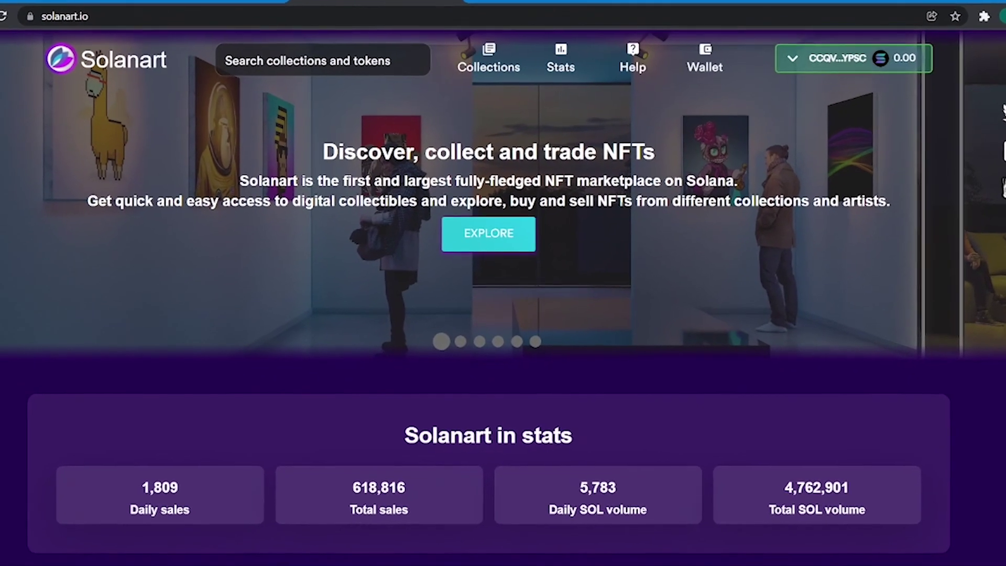
Find Vaxxed Doggo #863 in the Vaxxed Doggos collection and attempt to buy it.
click(516, 234)
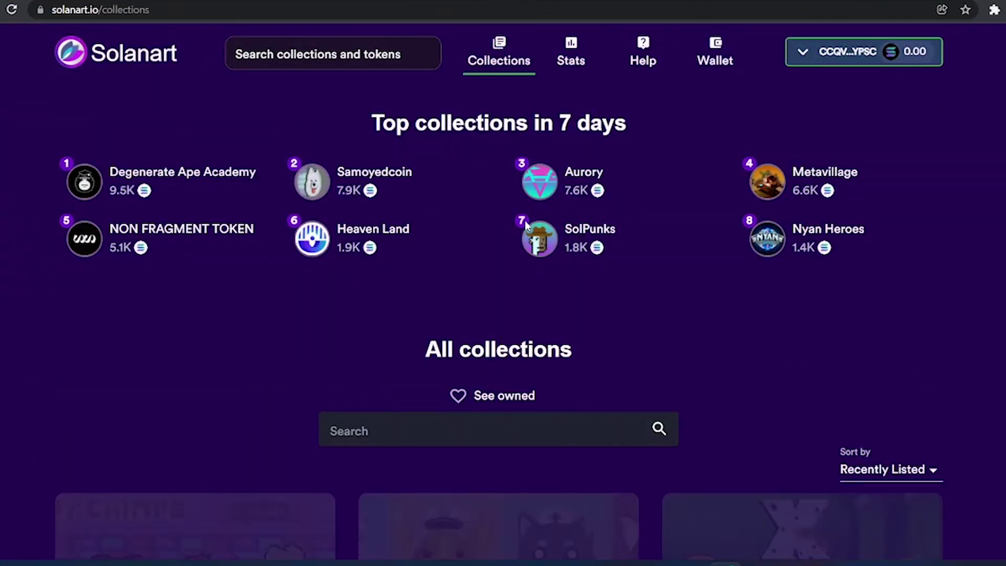
scroll(526, 310, down, 10)
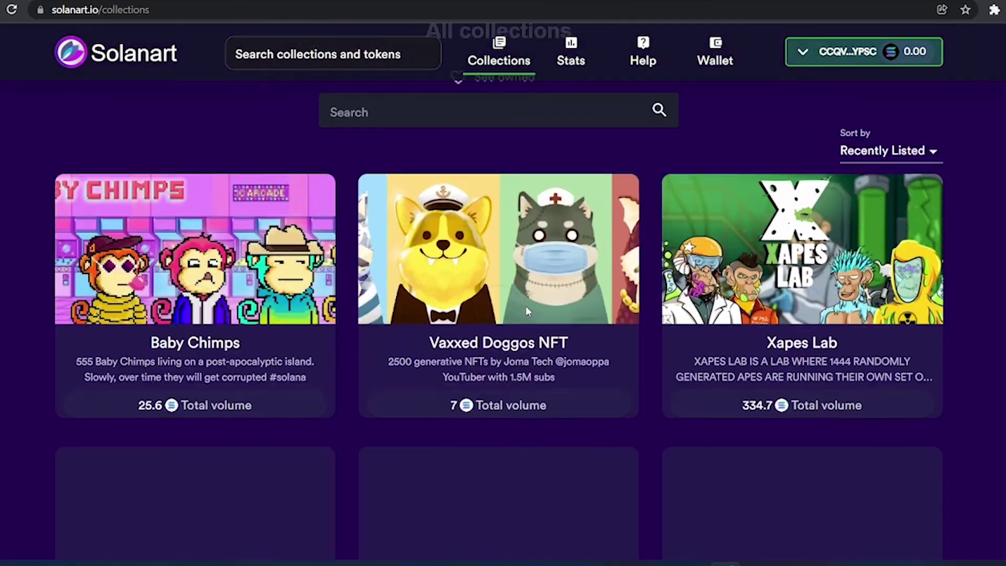
scroll(527, 312, up, 2)
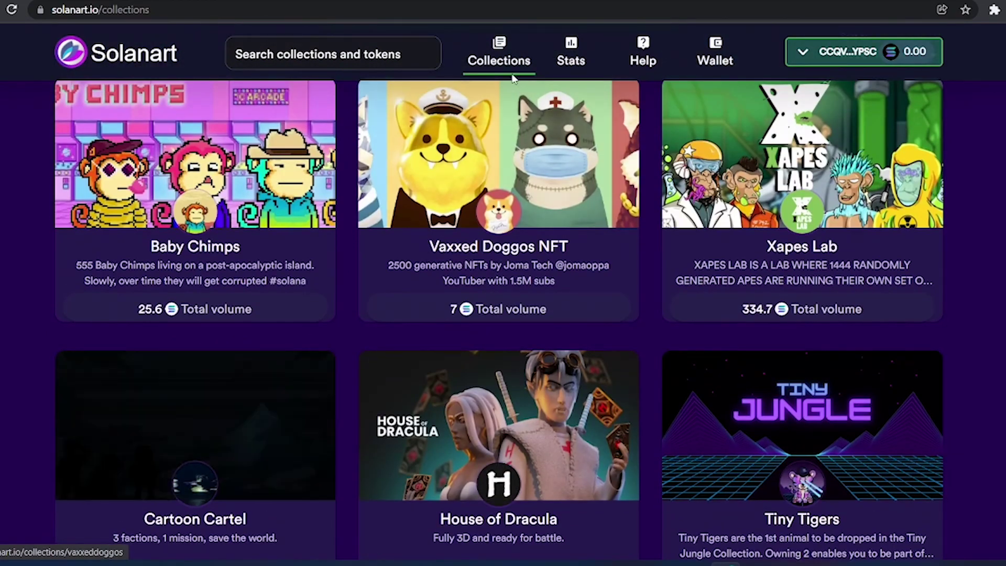
click(516, 134)
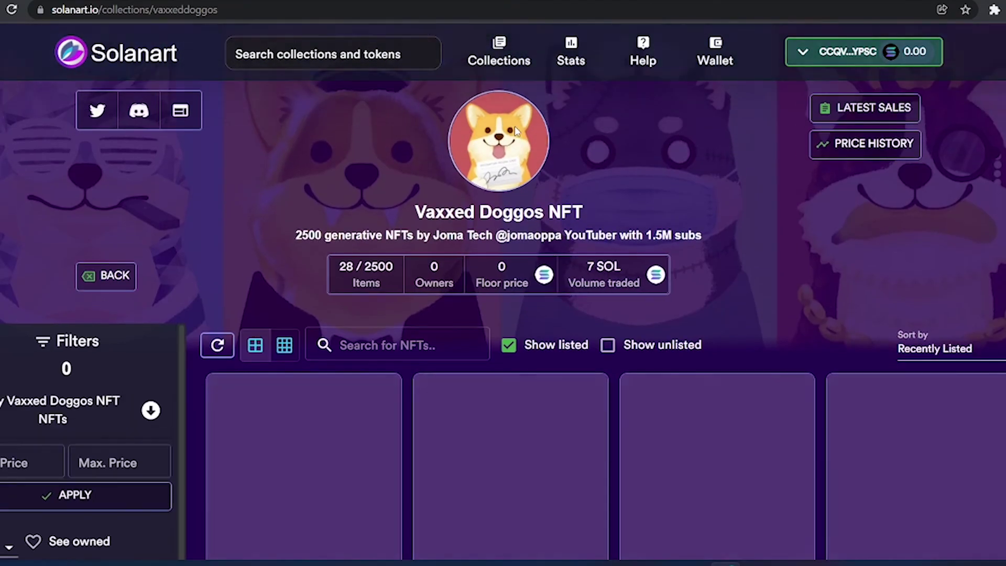
scroll(502, 255, down, 1)
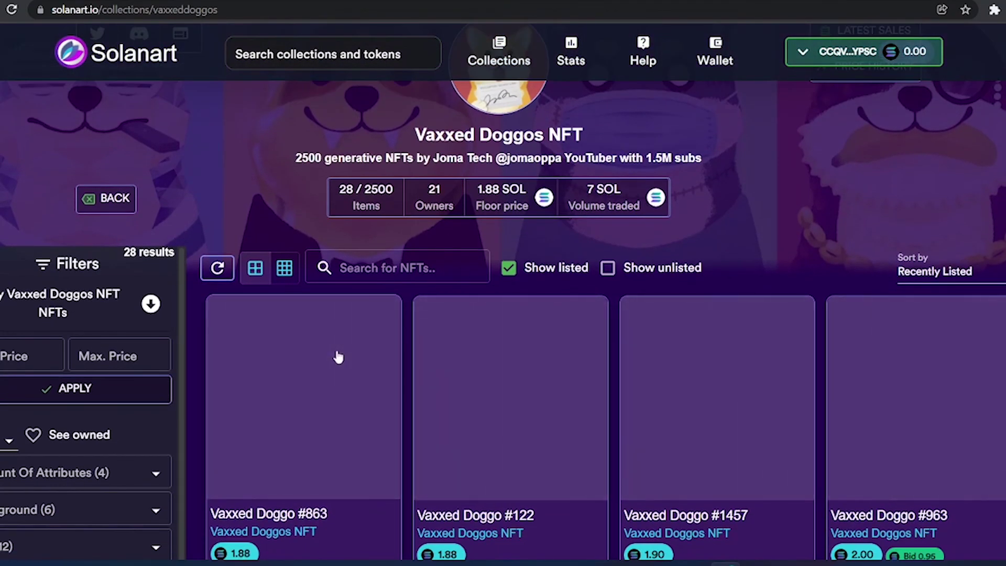
click(337, 353)
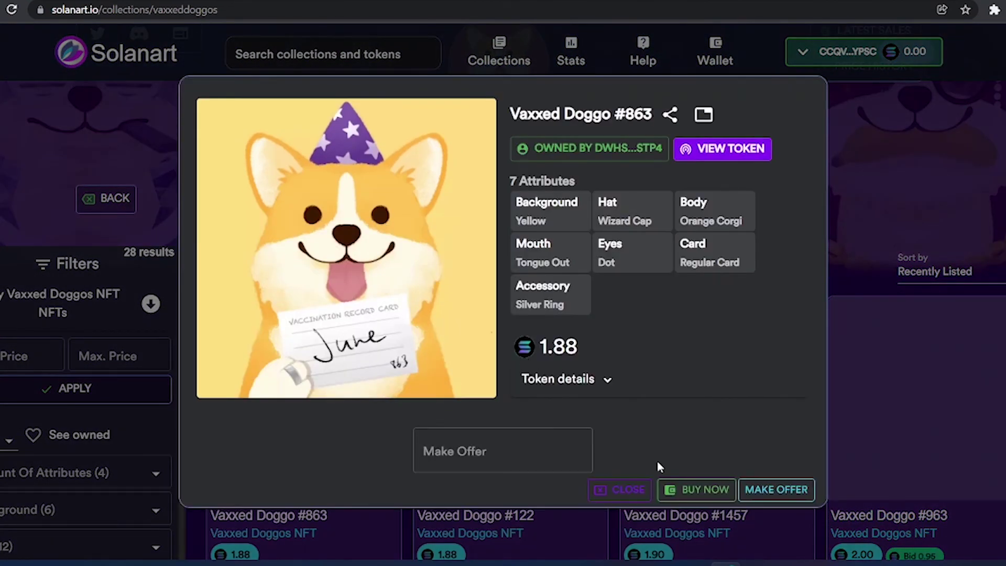
click(680, 489)
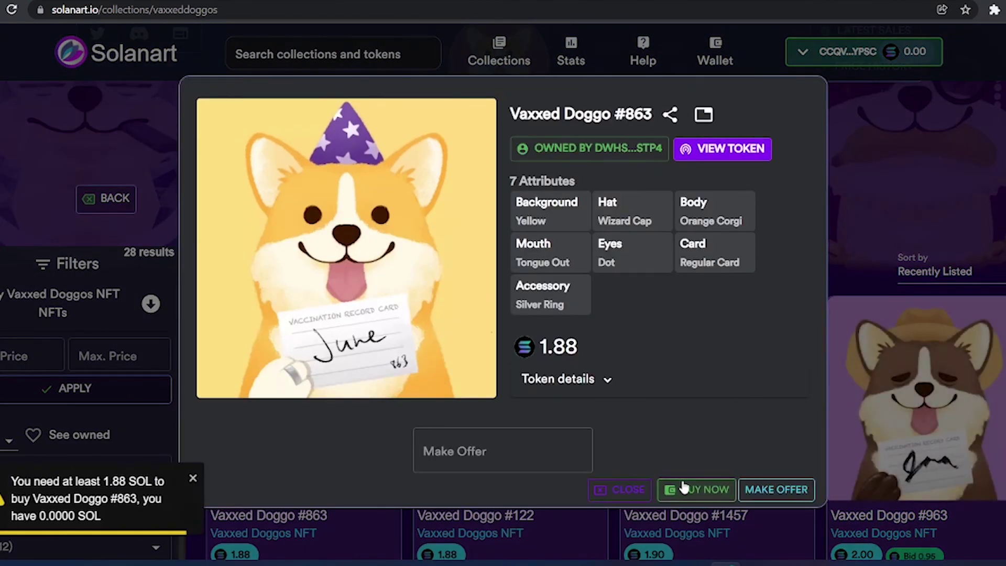